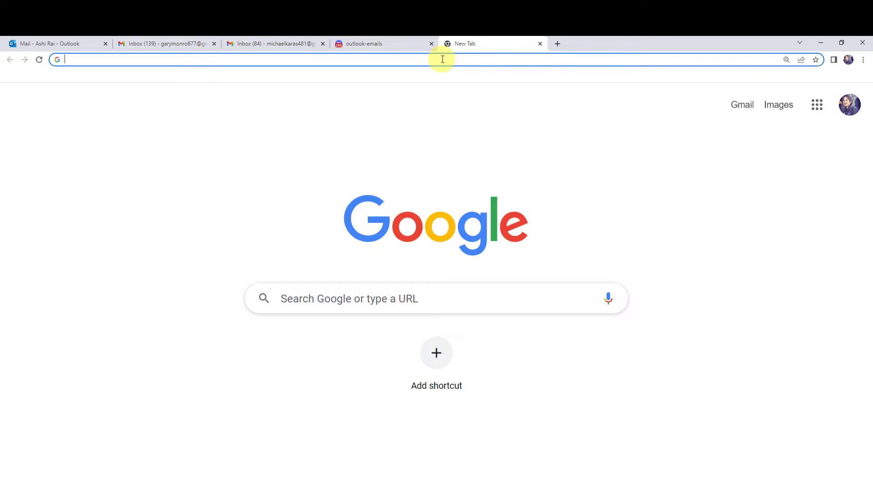
# Step: Go to pabbly.com, choose the Pabbly Connect product, sign in and access the Pabbly Connect dashboard
pyautogui.write('pabbly')
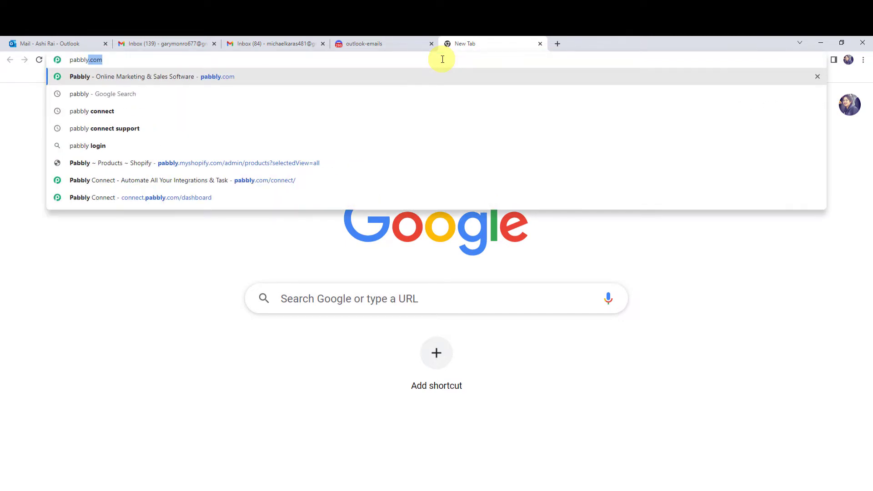
pyautogui.press('Return')
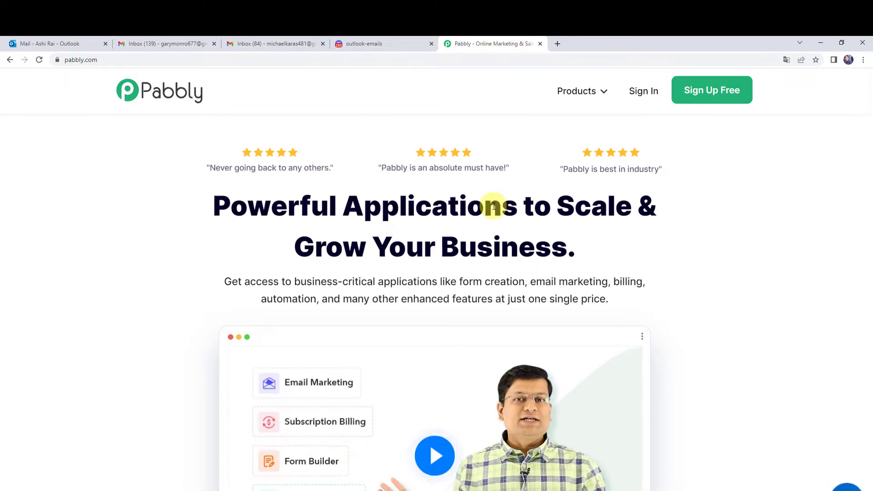
pyautogui.moveTo(571, 92)
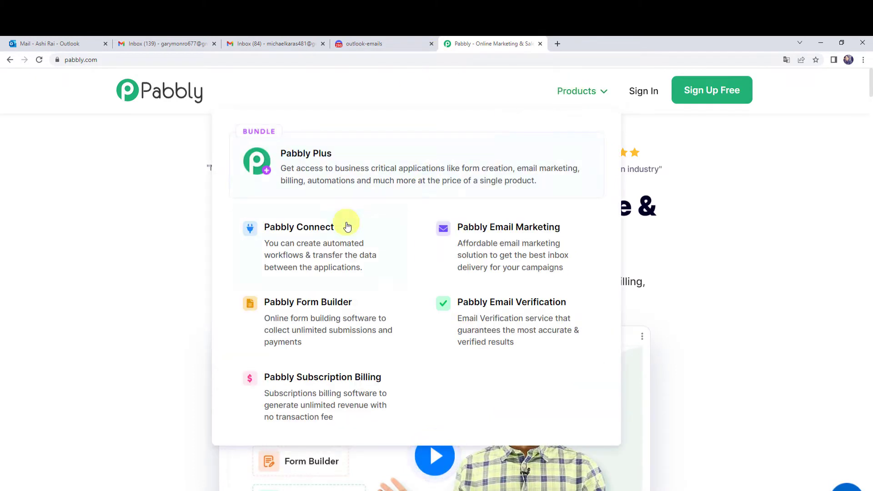
pyautogui.click(343, 233)
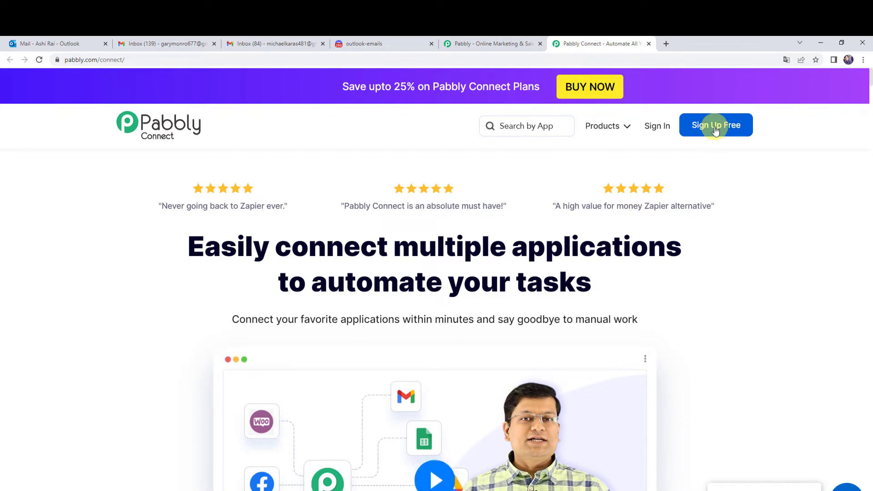
pyautogui.click(653, 129)
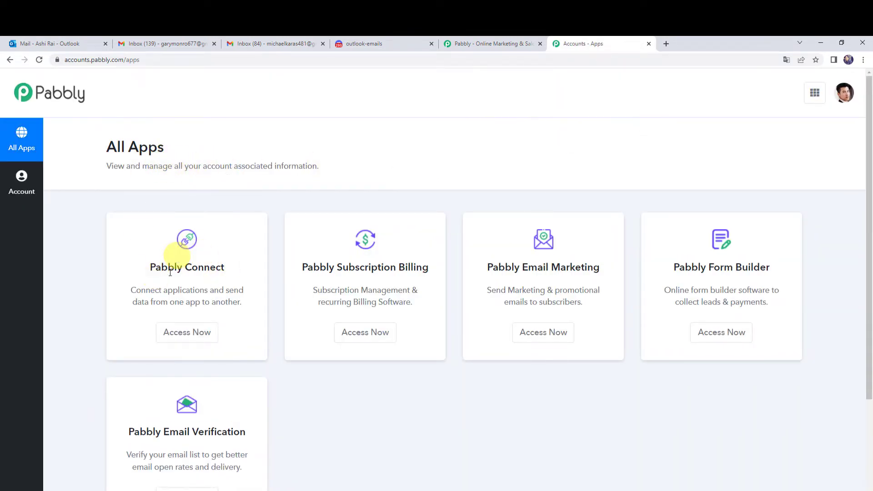
pyautogui.click(191, 335)
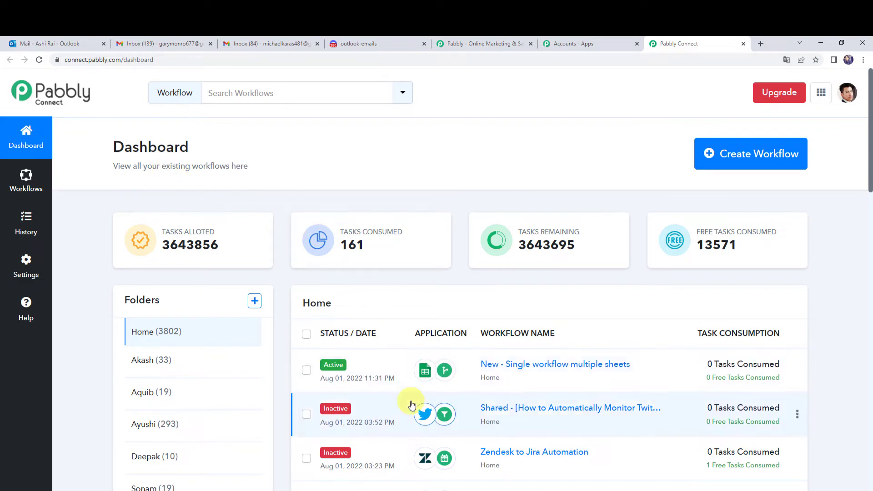
# Step: Create a new workflow named "Microsoft Outlook Emails to Discord Integration"
pyautogui.scroll(-7, 412, 403)
pyautogui.scroll(7, 411, 405)
pyautogui.click(753, 157)
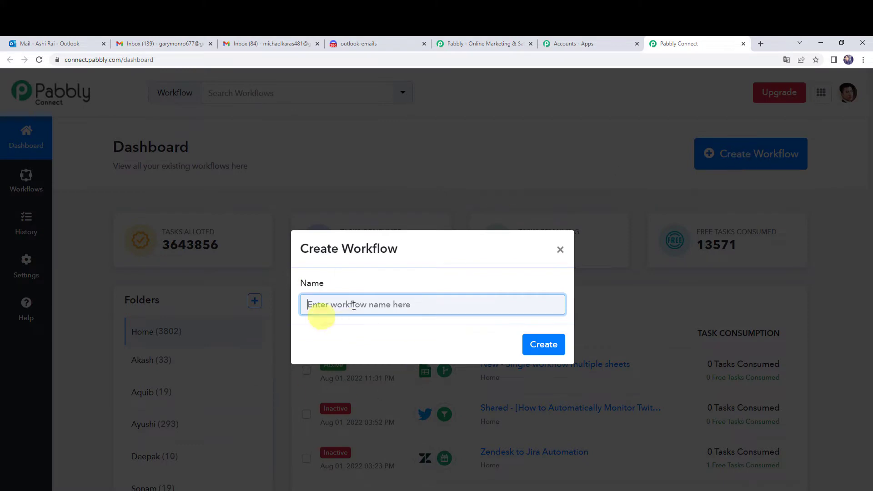
pyautogui.write('Microsoft Outlook Emails to Discord Integration')
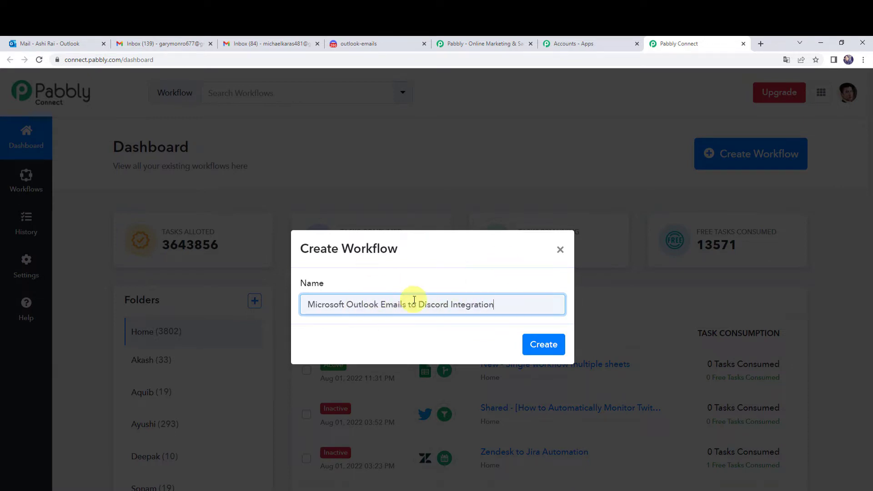
pyautogui.click(537, 345)
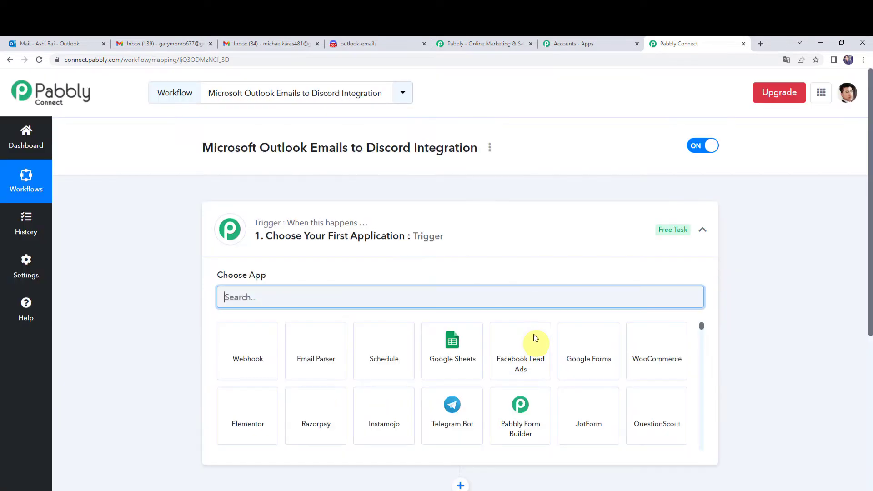
# Step: Set Email Parser as the workflow's trigger application and copy its generated email address
pyautogui.click(434, 238)
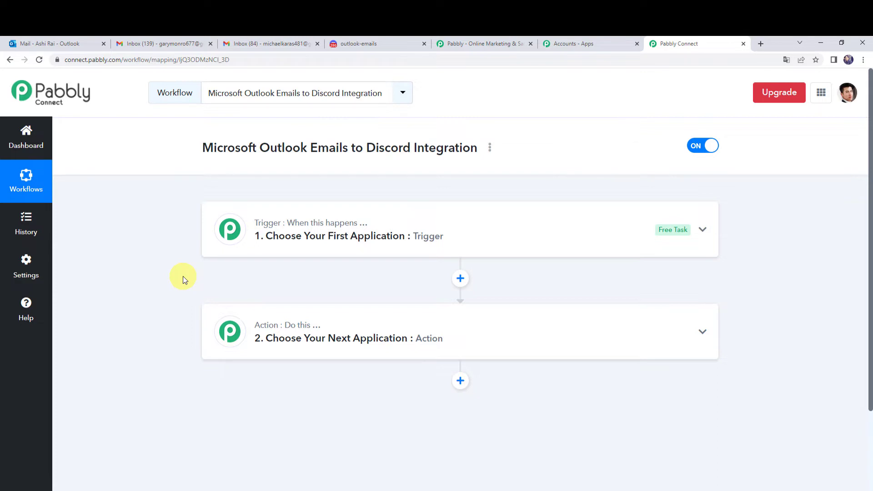
pyautogui.click(366, 242)
pyautogui.click(253, 296)
pyautogui.write('Email')
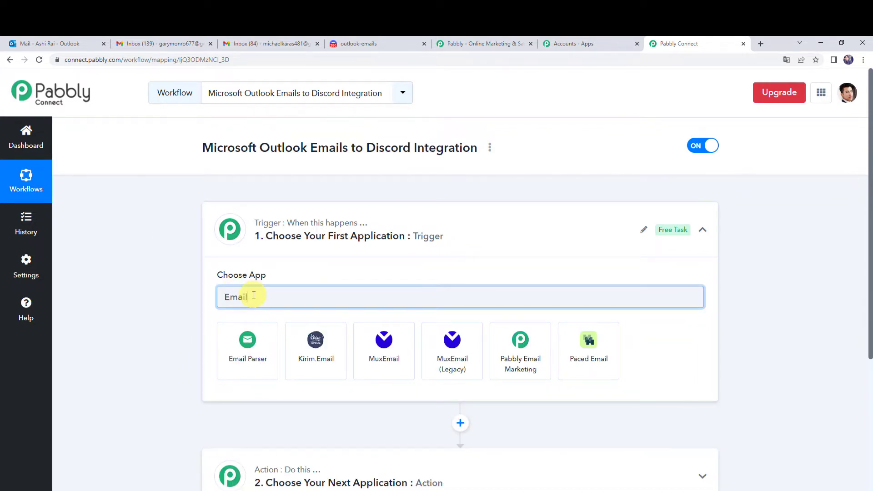
pyautogui.click(239, 353)
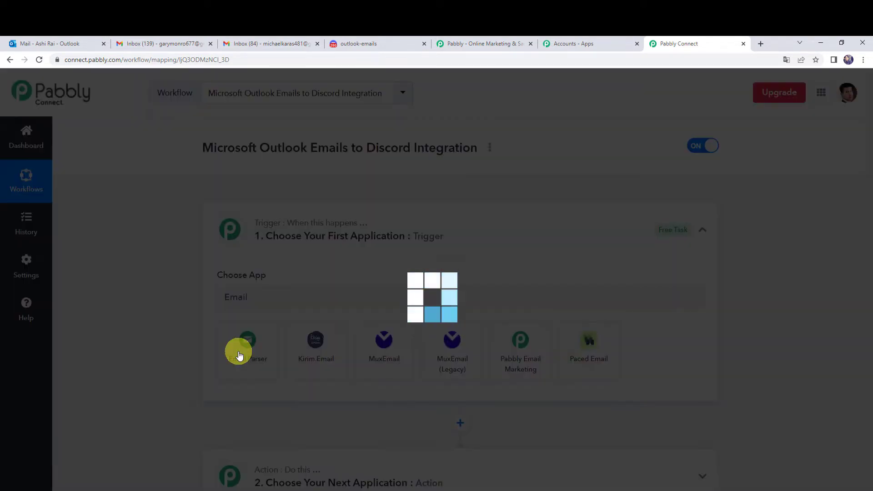
pyautogui.scroll(-1, 239, 351)
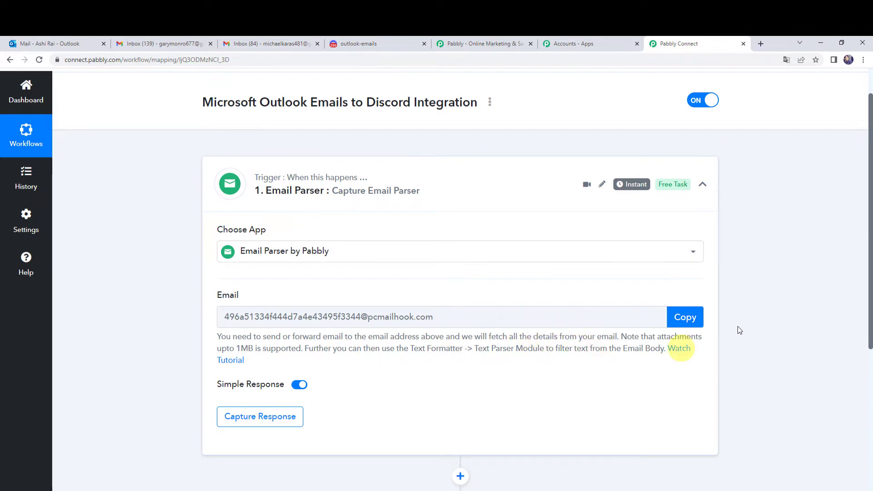
pyautogui.click(687, 322)
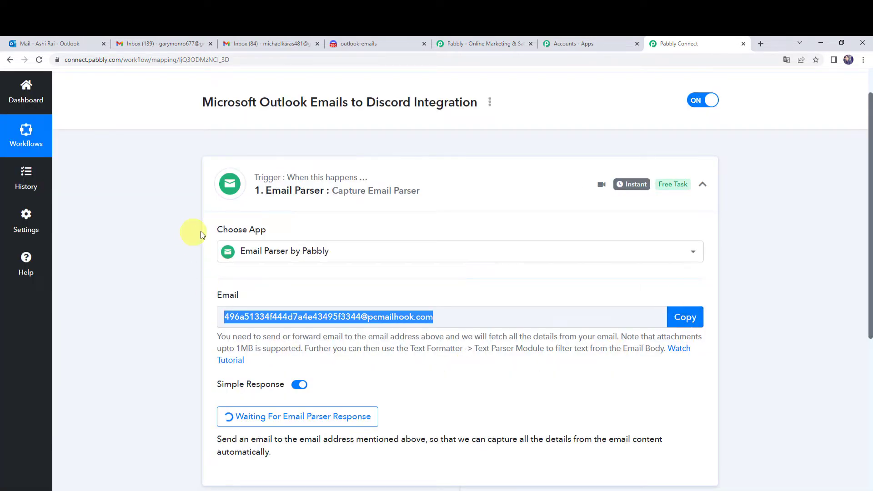
# Step: Switch to Outlook and enable email forwarding in the full mail settings
pyautogui.click(67, 41)
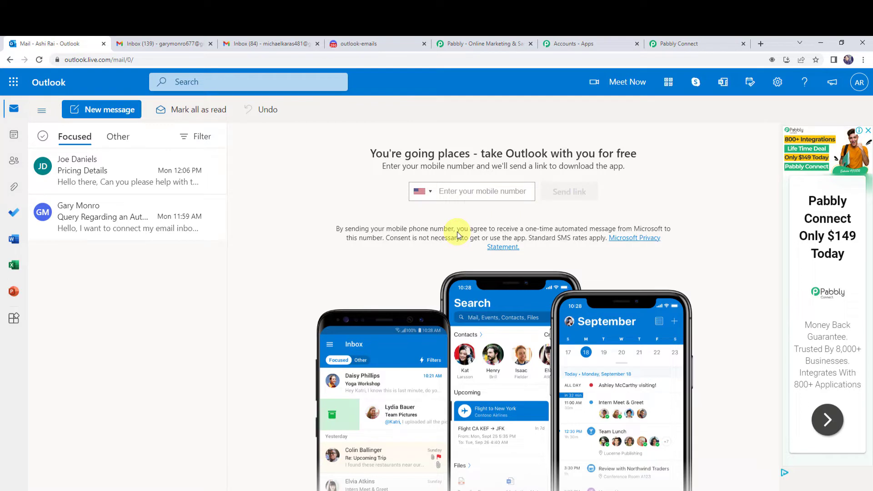
pyautogui.click(778, 85)
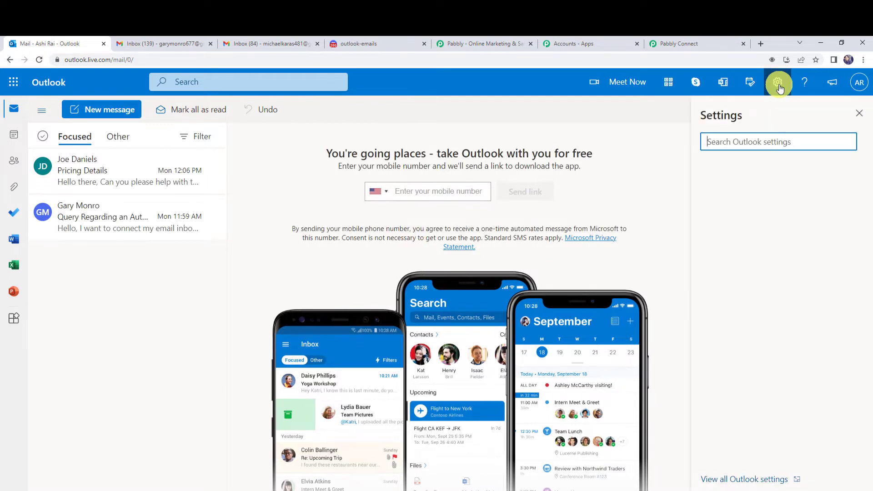
pyautogui.scroll(-4, 769, 165)
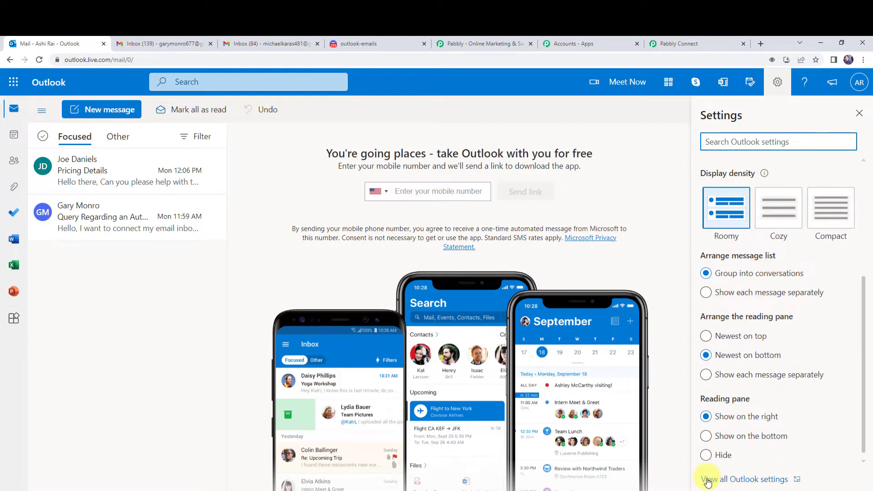
pyautogui.click(748, 480)
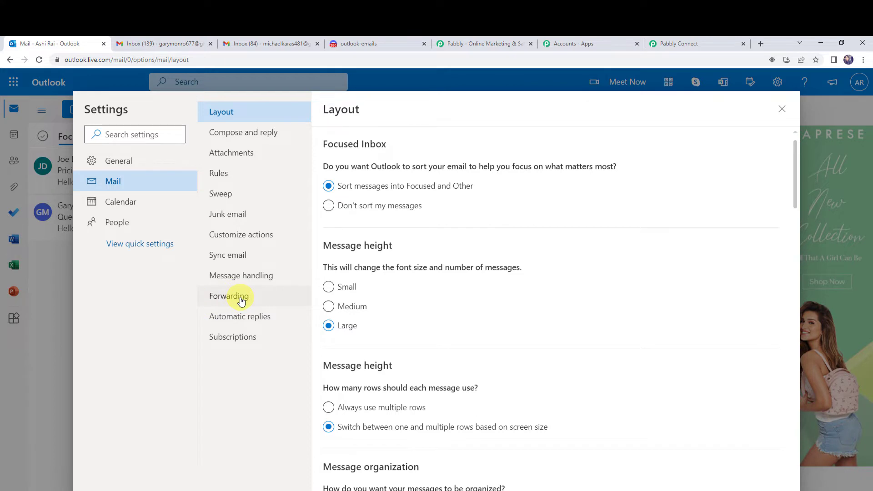
pyautogui.click(241, 301)
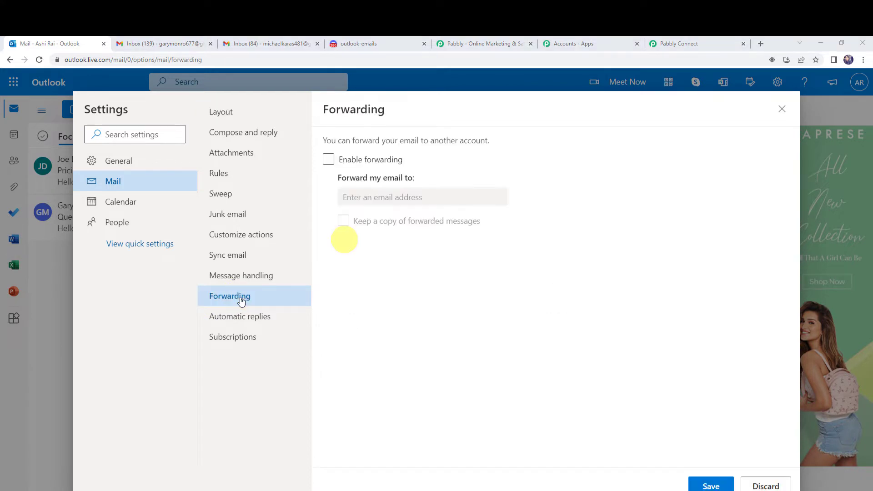
pyautogui.click(348, 160)
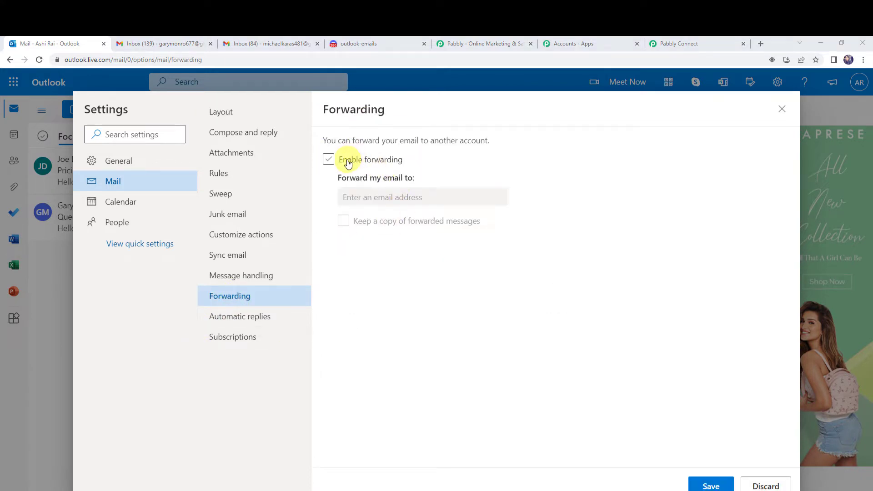
pyautogui.click(378, 166)
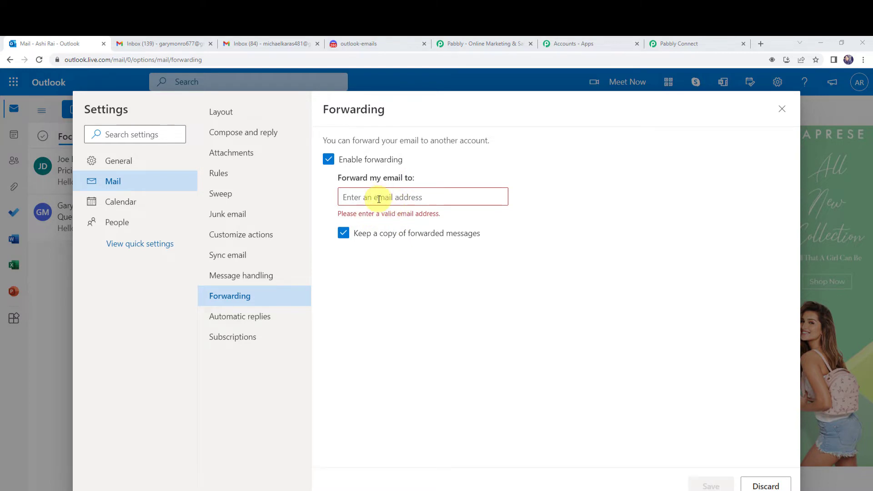
# Step: Enter the email parser address from Pabbly Connect as Outlook's forwarding address, save the setting and close the settings
pyautogui.click(664, 41)
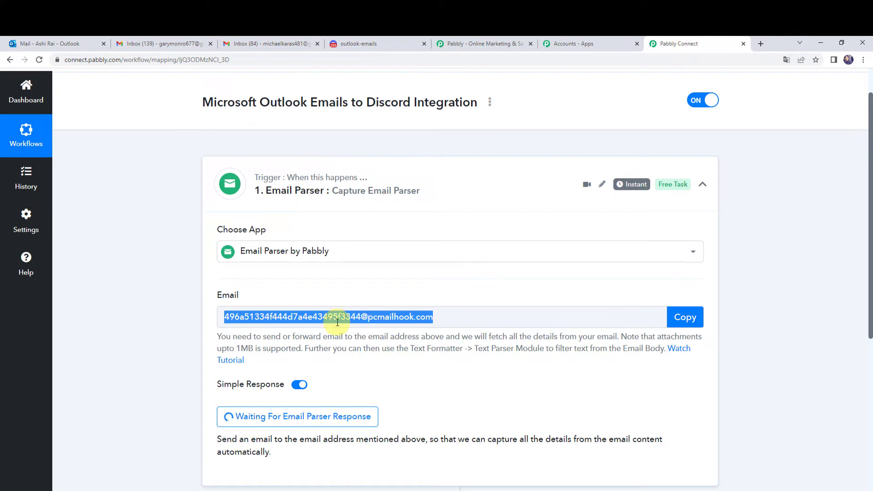
pyautogui.click(48, 44)
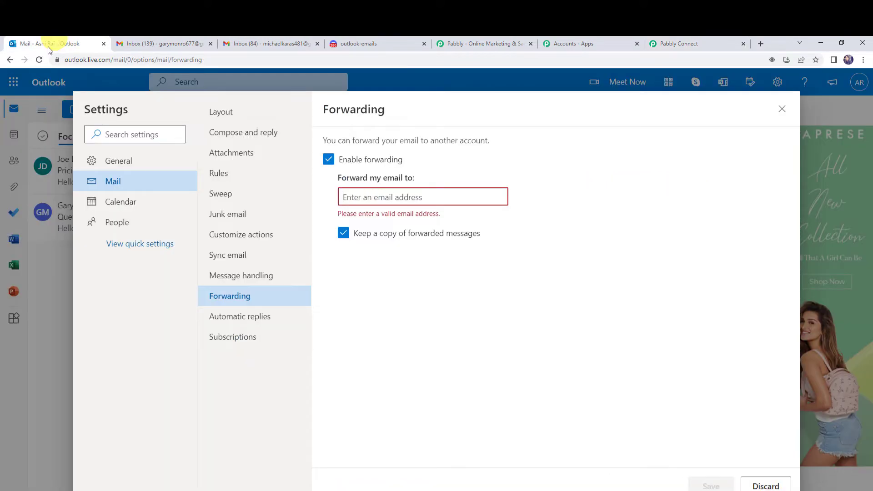
pyautogui.rightClick(363, 196)
pyautogui.click(418, 274)
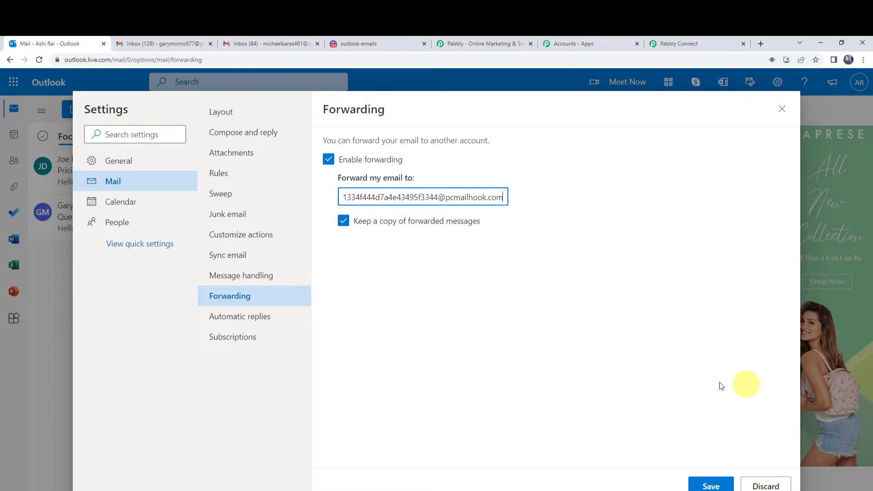
pyautogui.click(709, 486)
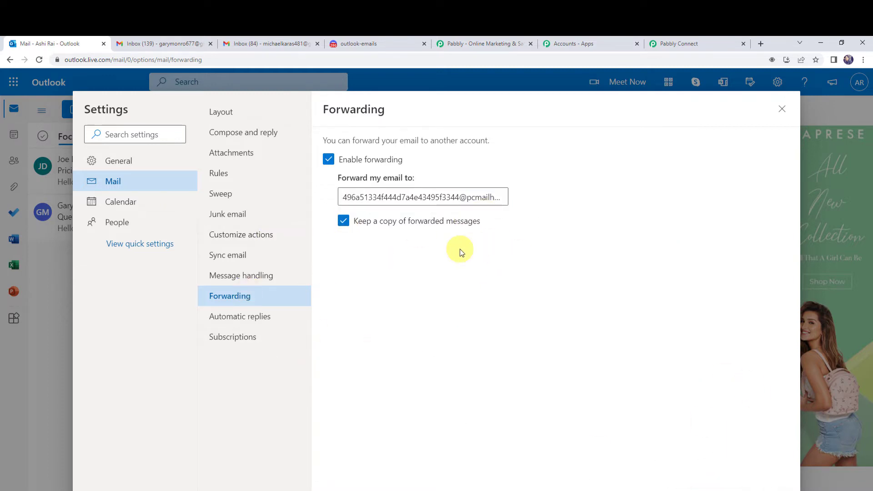
pyautogui.click(781, 110)
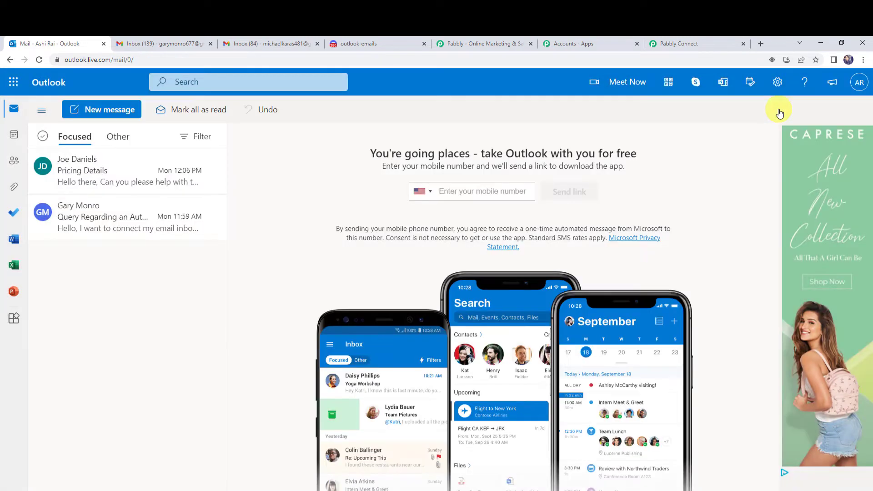
# Step: Switch to the first Gmail account and send the drafted "Pabbly Subscription Plan Details Required" email to the Outlook address
pyautogui.click(701, 45)
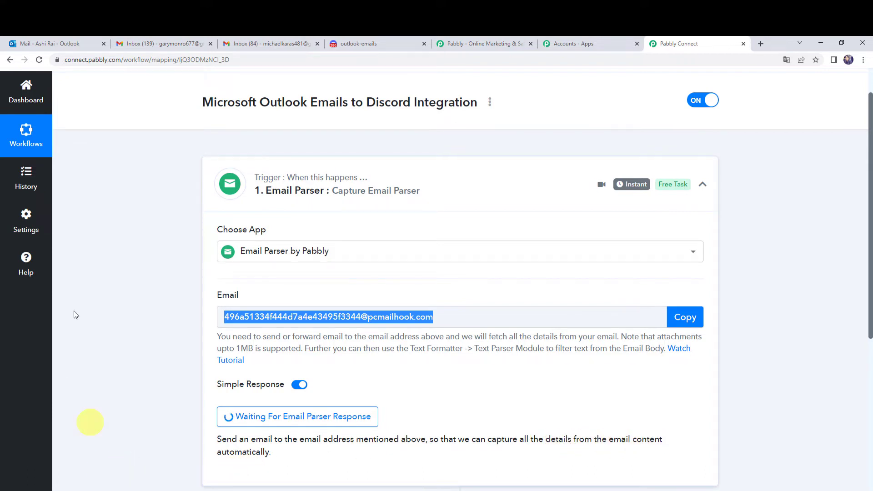
pyautogui.click(151, 44)
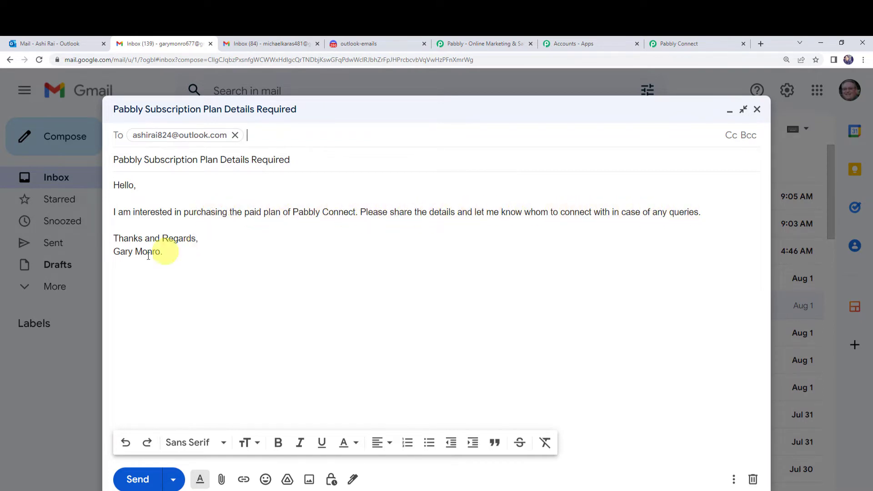
pyautogui.moveTo(173, 251); pyautogui.dragTo(105, 258)
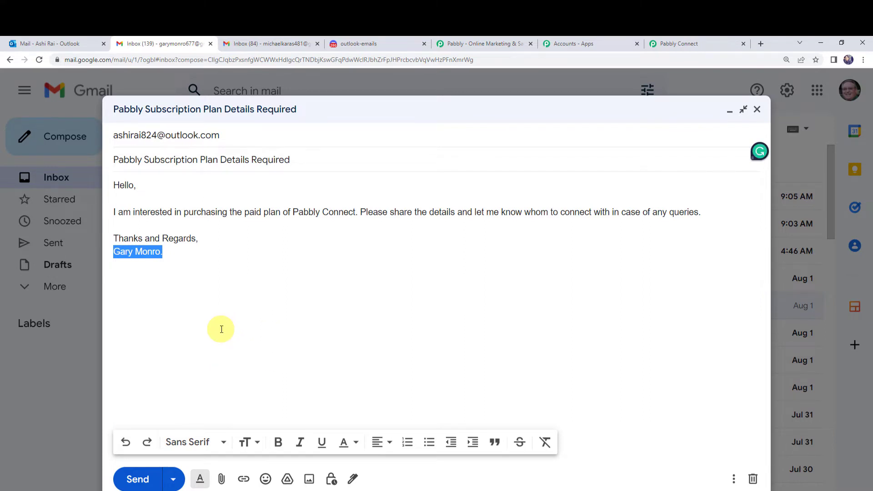
pyautogui.click(150, 478)
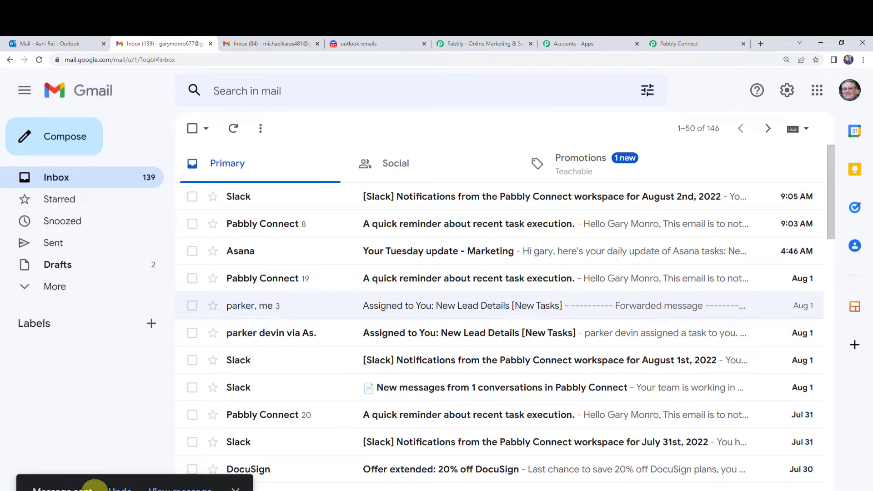
# Step: Refresh the Outlook inbox, open the "Pabbly Subscription Plan Details Required" email, and return to the Pabbly Connect workflow
pyautogui.click(48, 42)
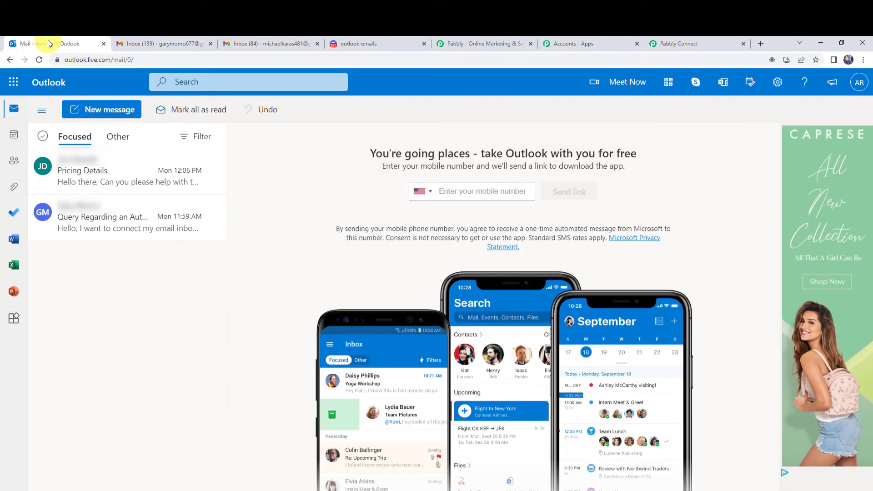
pyautogui.click(39, 59)
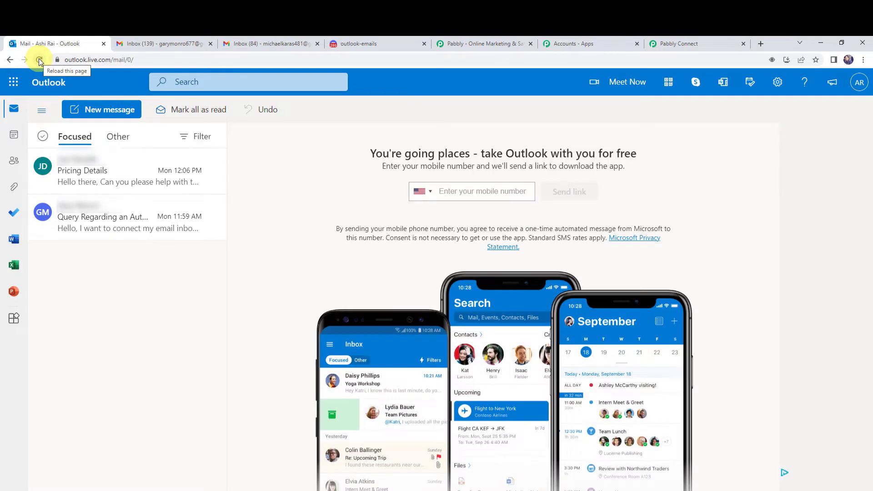
pyautogui.click(39, 60)
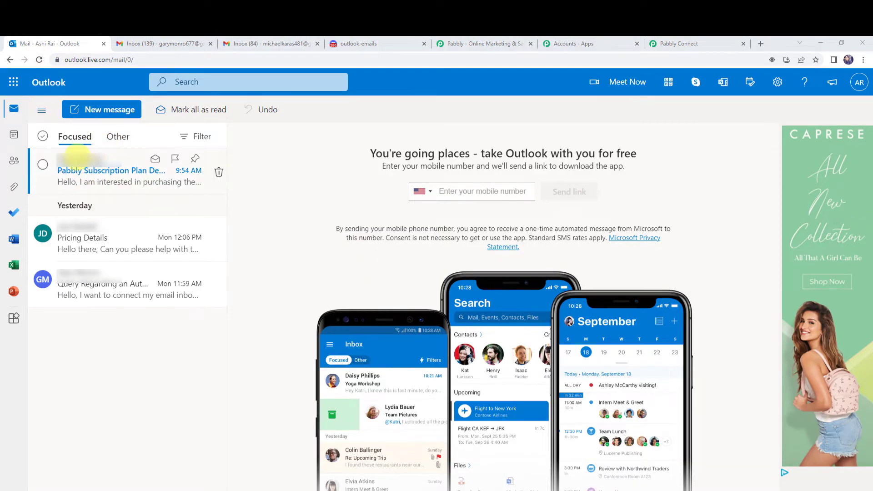
pyautogui.click(93, 159)
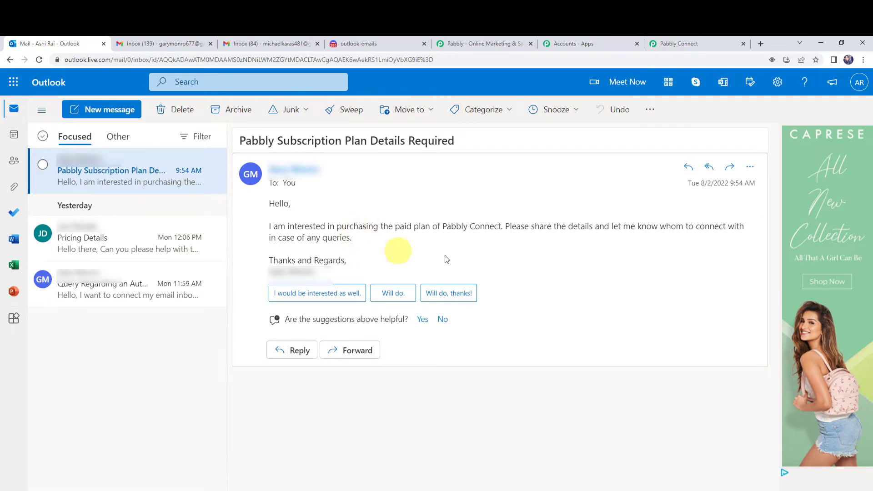
pyautogui.click(689, 43)
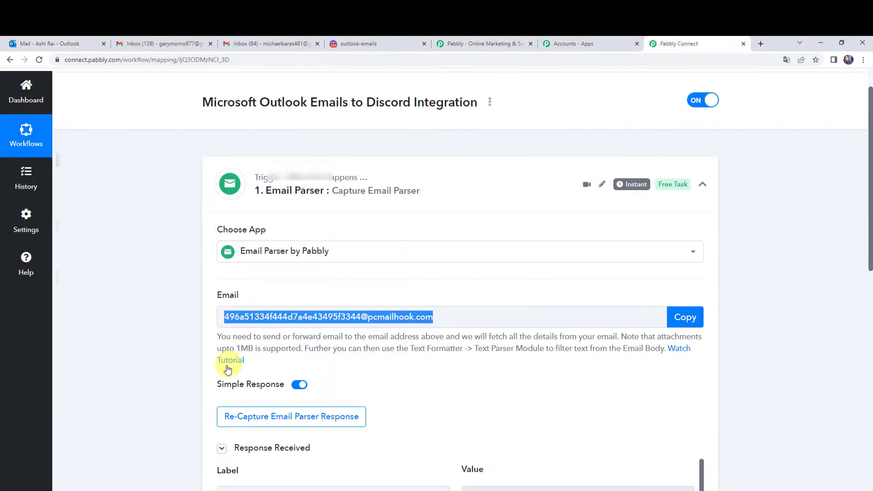
# Step: Examine the recipient address, sender name, sender address and subject in the captured Email Parser response
pyautogui.scroll(-4, 159, 366)
pyautogui.scroll(-2, 162, 367)
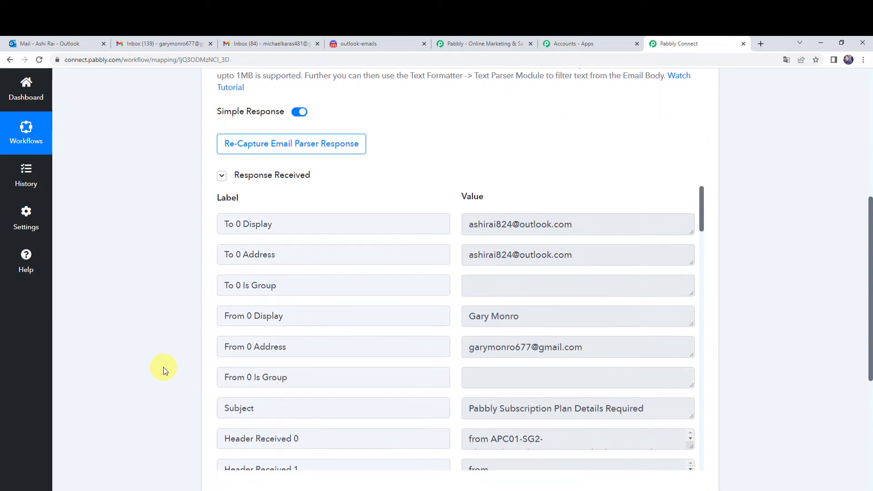
pyautogui.scroll(-1, 163, 367)
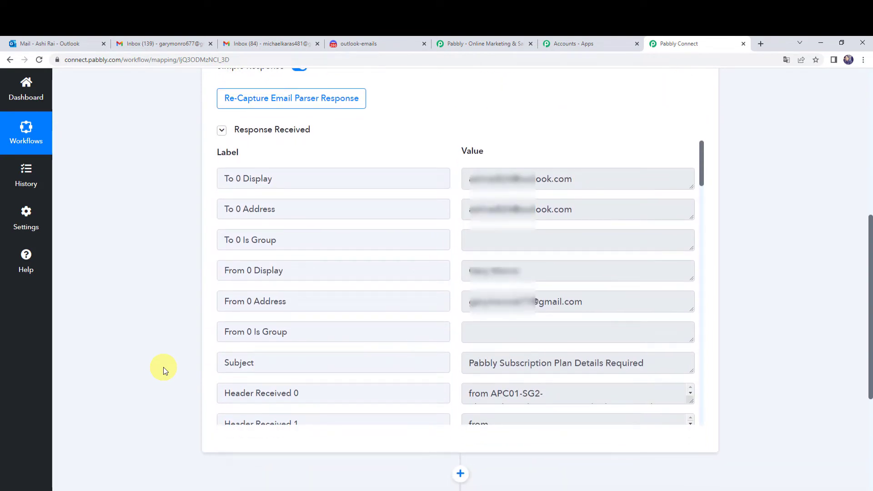
pyautogui.click(598, 211)
pyautogui.moveTo(573, 211); pyautogui.dragTo(414, 209)
pyautogui.scroll(-1, 414, 208)
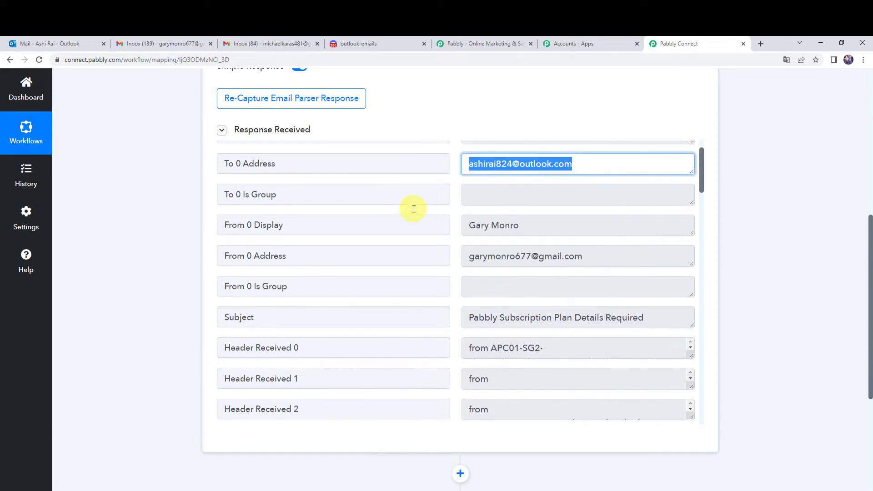
pyautogui.click(559, 257)
pyautogui.moveTo(560, 257); pyautogui.dragTo(396, 256)
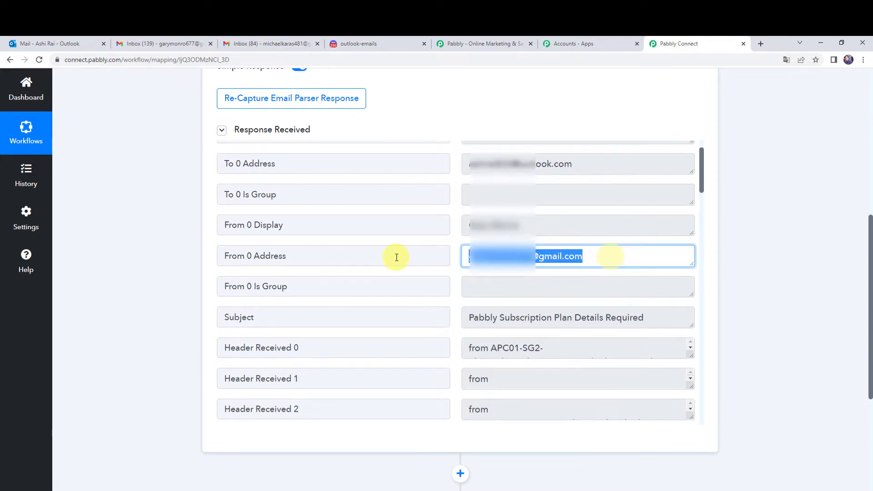
pyautogui.moveTo(549, 227); pyautogui.dragTo(359, 223)
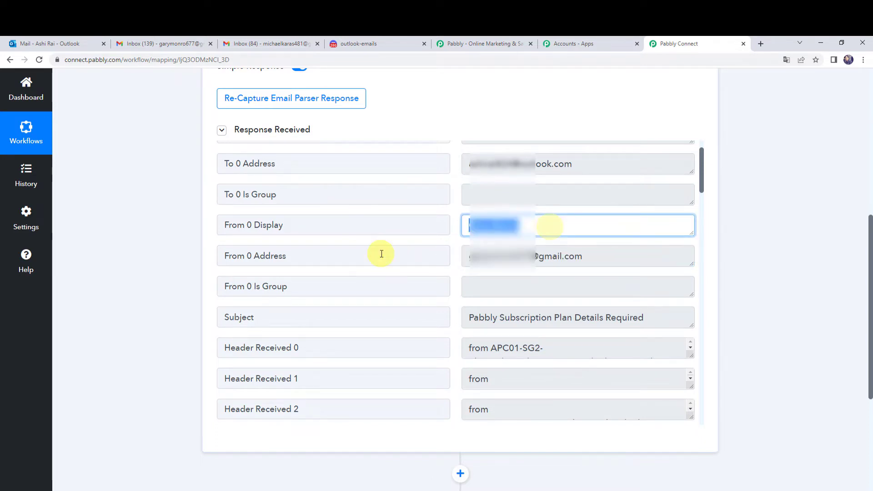
pyautogui.scroll(-1, 410, 255)
pyautogui.moveTo(665, 270); pyautogui.dragTo(401, 270)
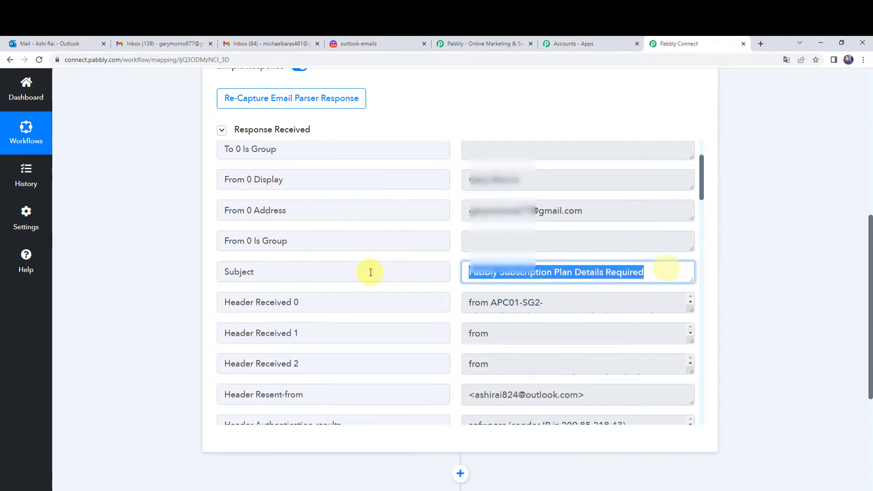
# Step: Find the Body Text value near the end of the Email Parser response and enlarge its box to read the full message
pyautogui.scroll(-8, 371, 272)
pyautogui.scroll(-14, 371, 273)
pyautogui.scroll(-15, 371, 272)
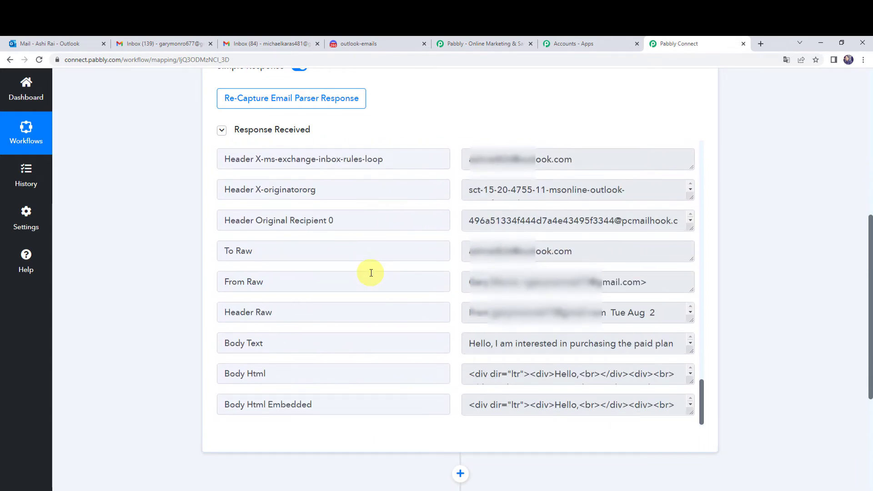
pyautogui.scroll(-2, 371, 273)
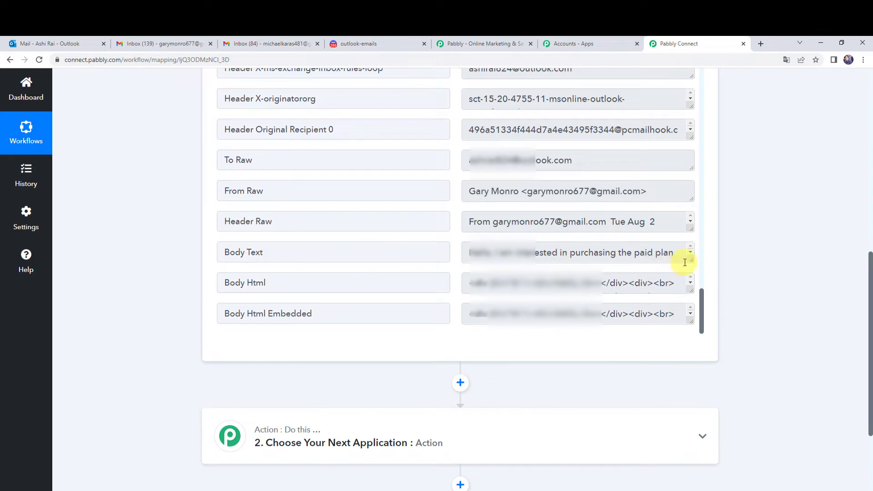
pyautogui.moveTo(690, 260); pyautogui.dragTo(692, 333)
pyautogui.click(629, 304)
pyautogui.moveTo(629, 304); pyautogui.dragTo(409, 226)
pyautogui.click(138, 279)
pyautogui.scroll(2, 138, 280)
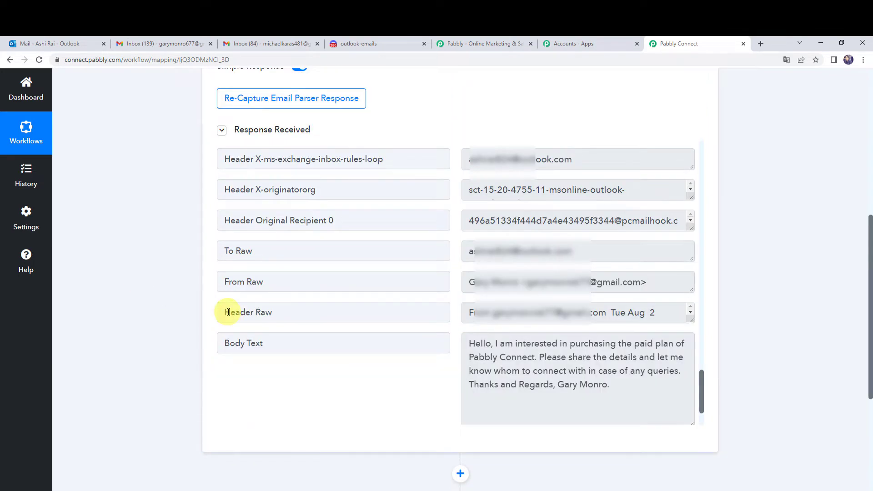
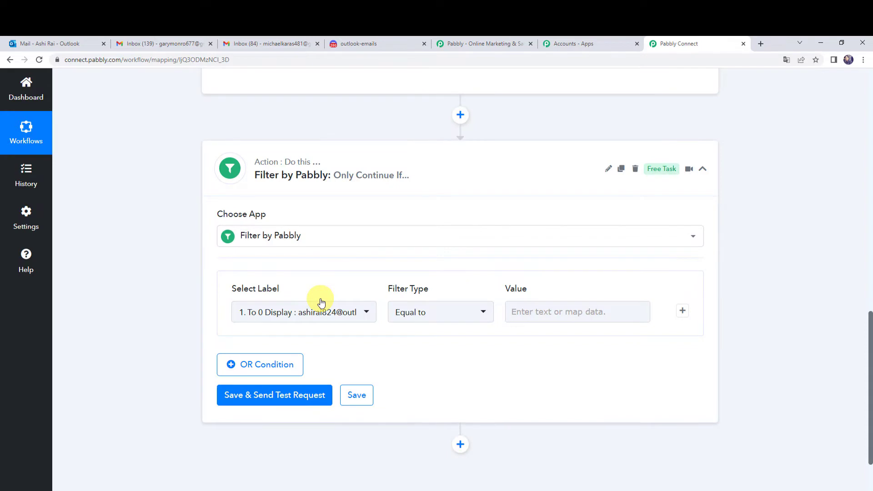
# Step: Set the first condition of the Filter by Pabbly step to the email parser's Subject, Contains, "Pabbly"
pyautogui.scroll(-1, 218, 279)
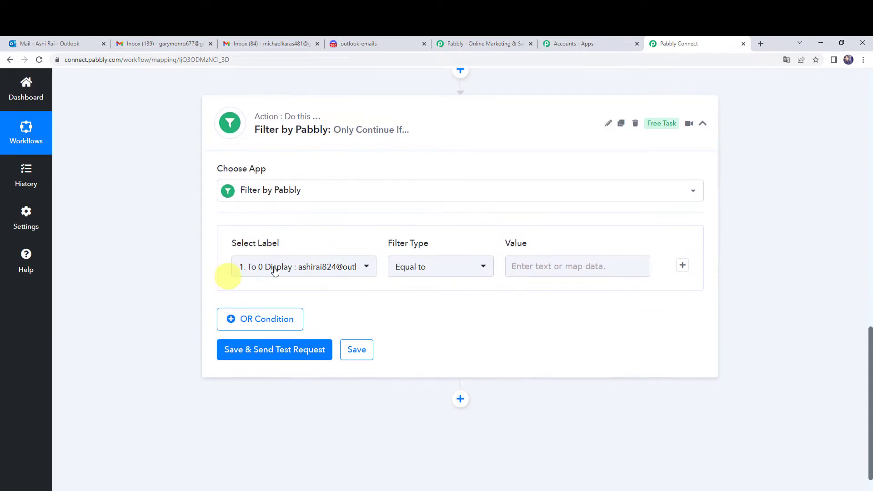
pyautogui.click(275, 270)
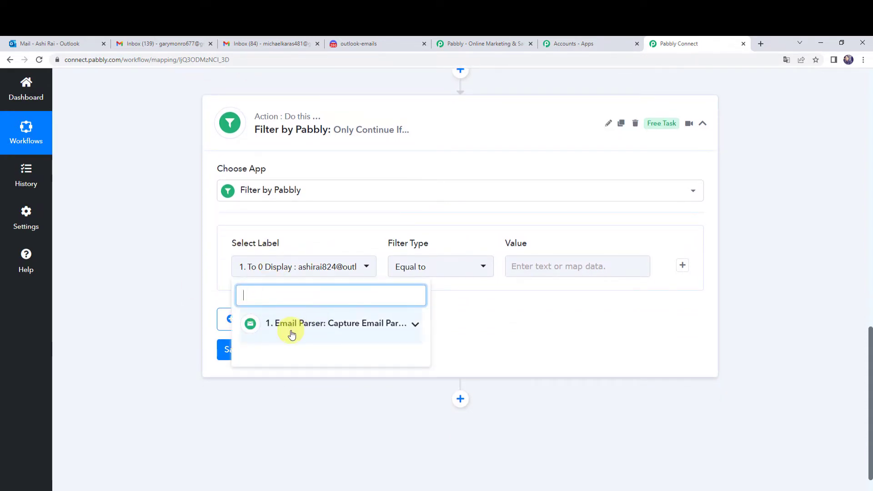
pyautogui.click(292, 335)
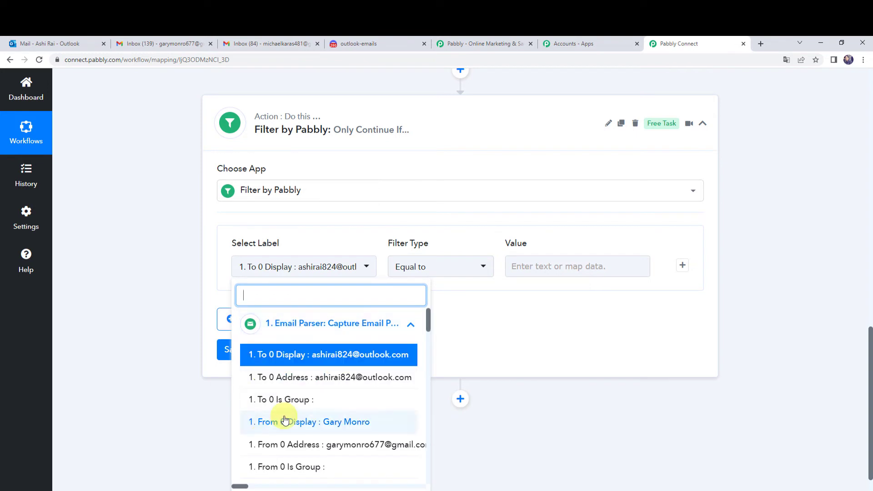
pyautogui.scroll(-3, 282, 416)
pyautogui.click(287, 359)
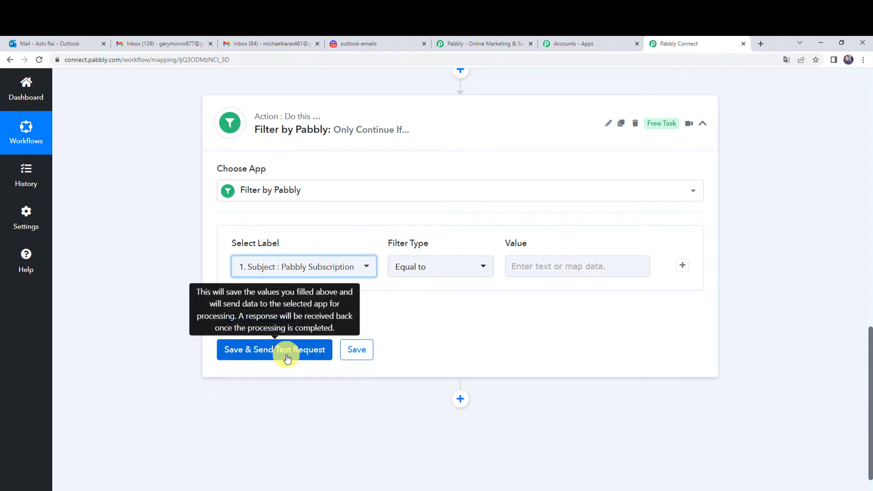
pyautogui.click(416, 274)
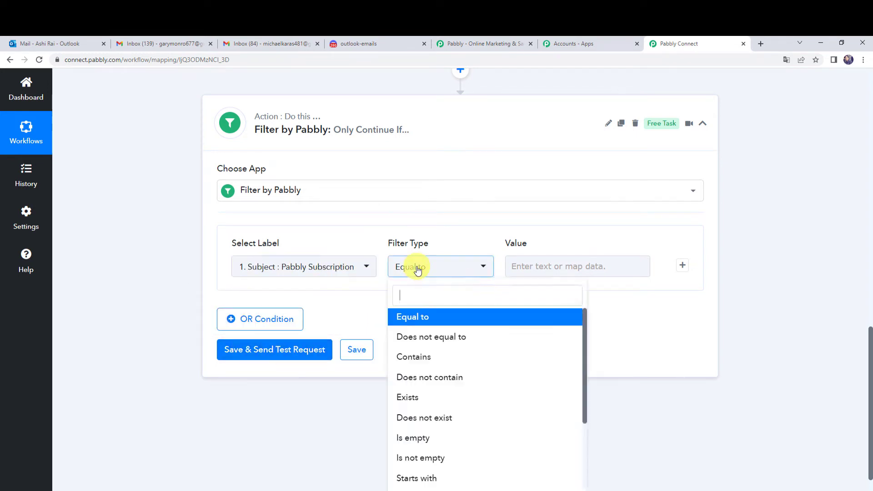
pyautogui.click(427, 359)
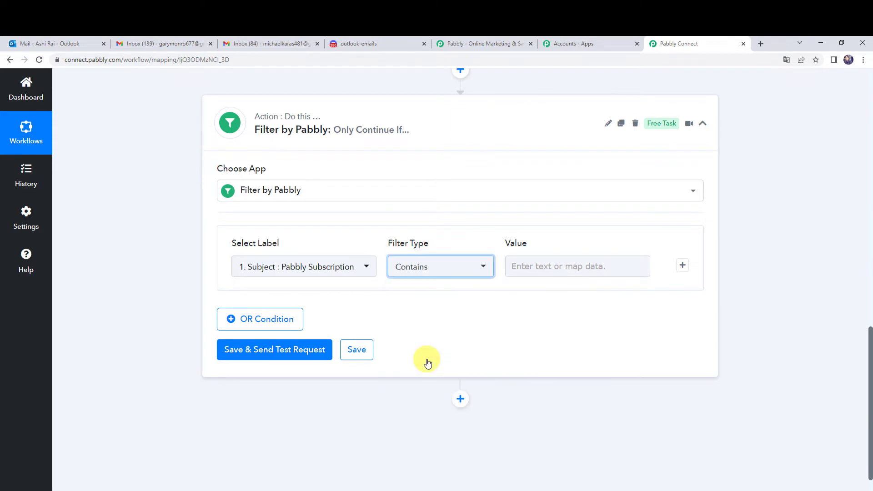
pyautogui.click(556, 268)
pyautogui.write('Pabbly')
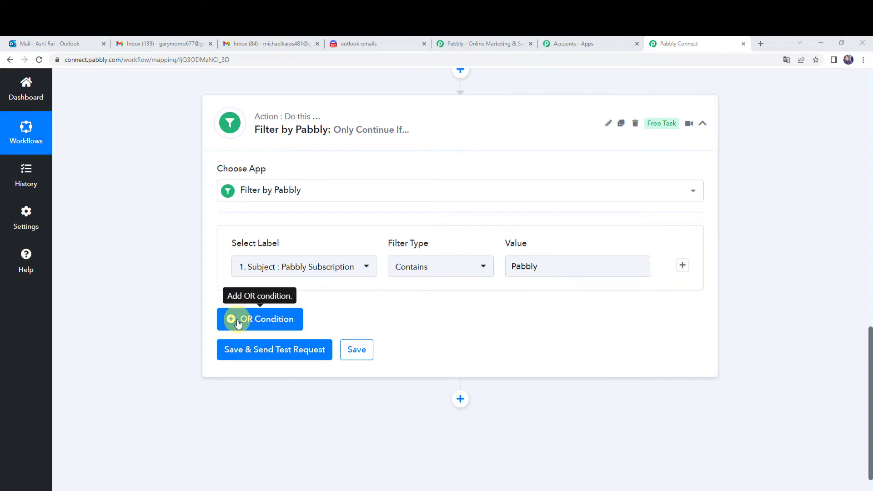
# Step: Add an OR condition to the filter requiring the trigger's Subject to contain "Subscription"
pyautogui.click(256, 321)
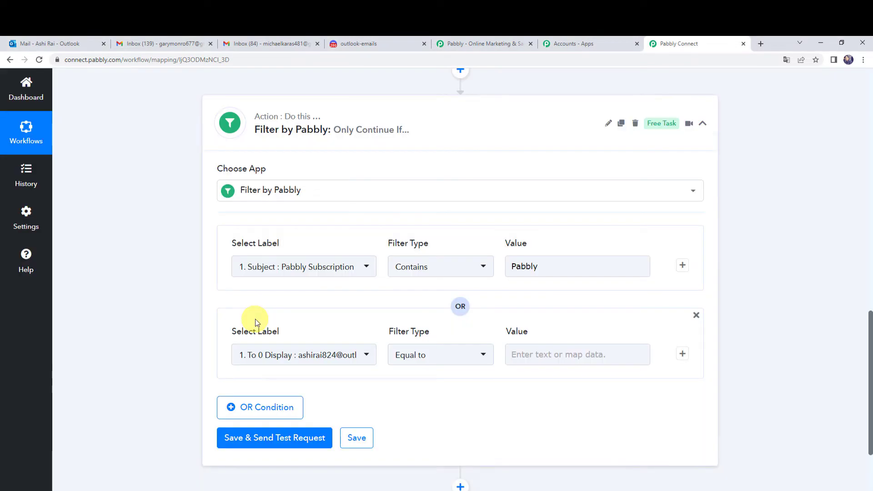
pyautogui.click(273, 362)
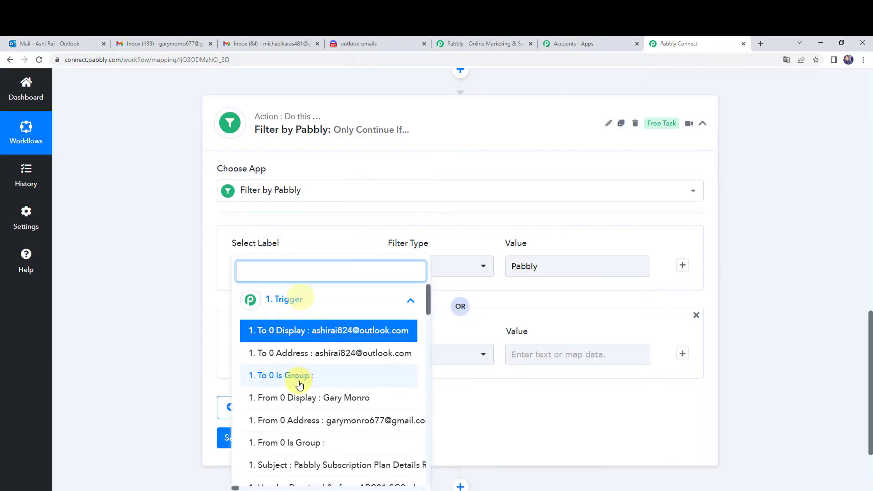
pyautogui.scroll(-2, 299, 384)
pyautogui.click(276, 380)
pyautogui.click(420, 358)
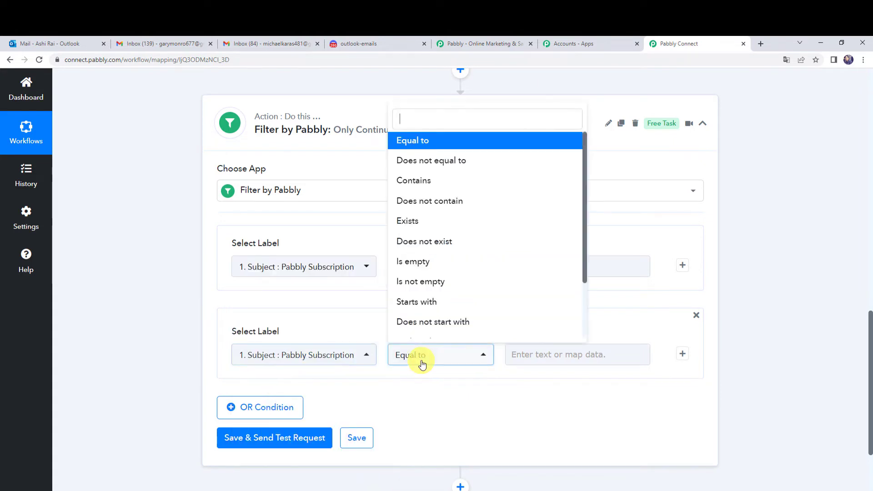
pyautogui.click(415, 182)
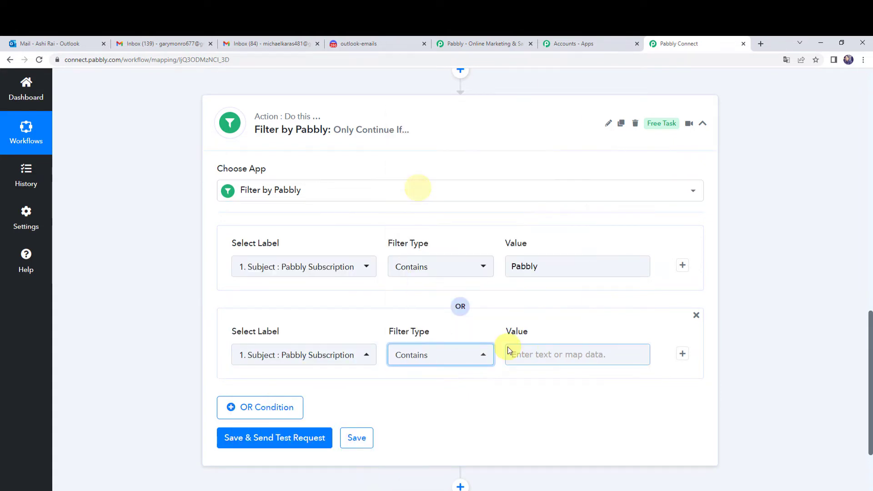
pyautogui.click(538, 353)
pyautogui.click(537, 351)
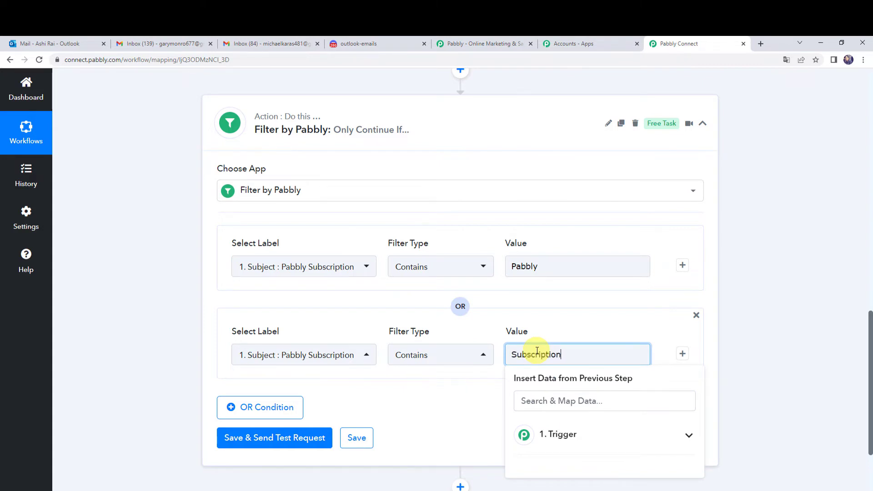
pyautogui.write('Subscription')
pyautogui.click(544, 334)
# Step: Add a third OR condition to the filter requiring the trigger's Subject to contain "Pricing"
pyautogui.scroll(-2, 327, 335)
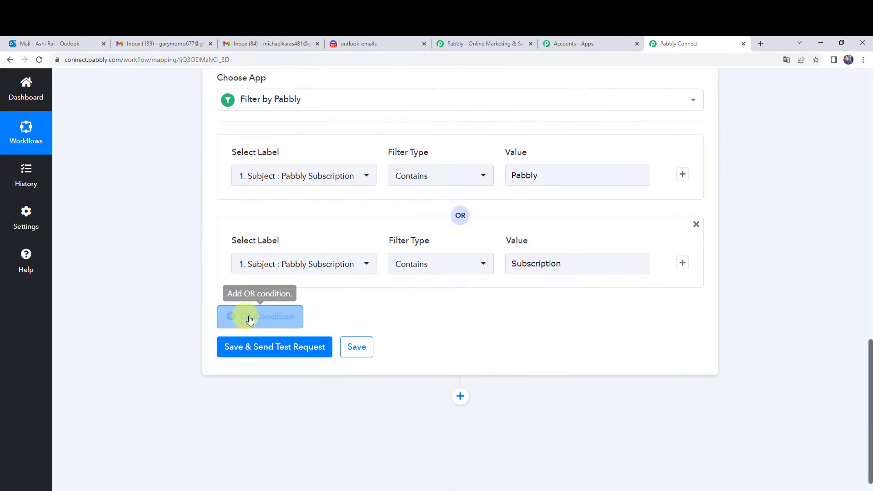
pyautogui.click(250, 320)
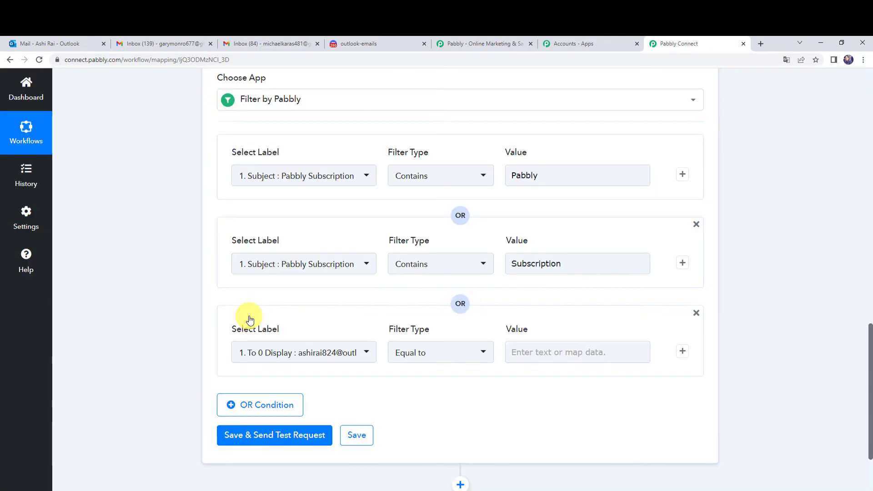
pyautogui.click(270, 359)
pyautogui.click(288, 304)
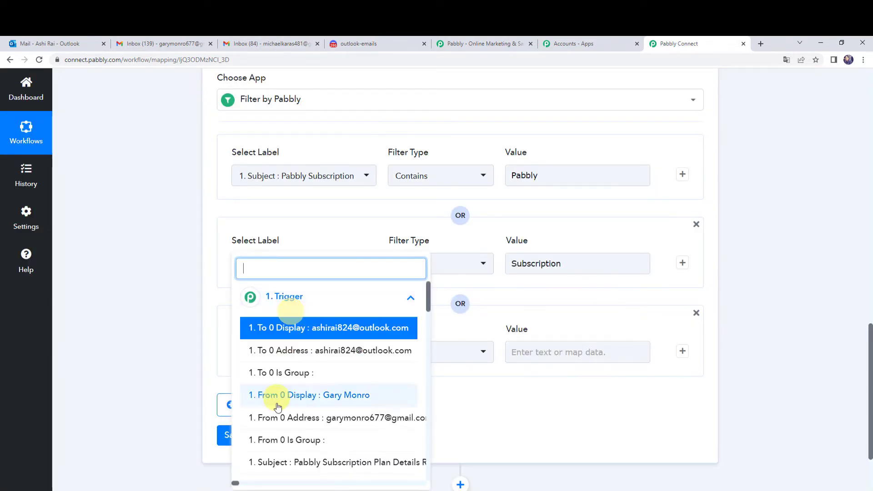
pyautogui.click(275, 460)
pyautogui.click(438, 352)
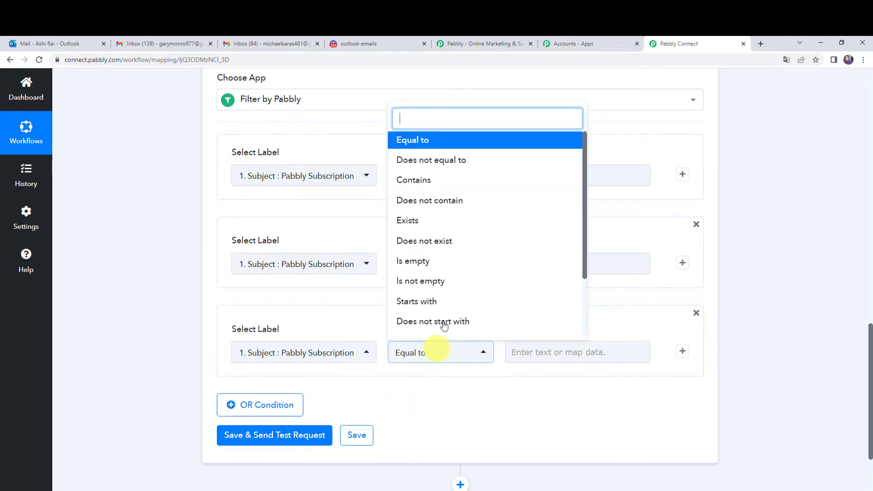
pyautogui.click(433, 180)
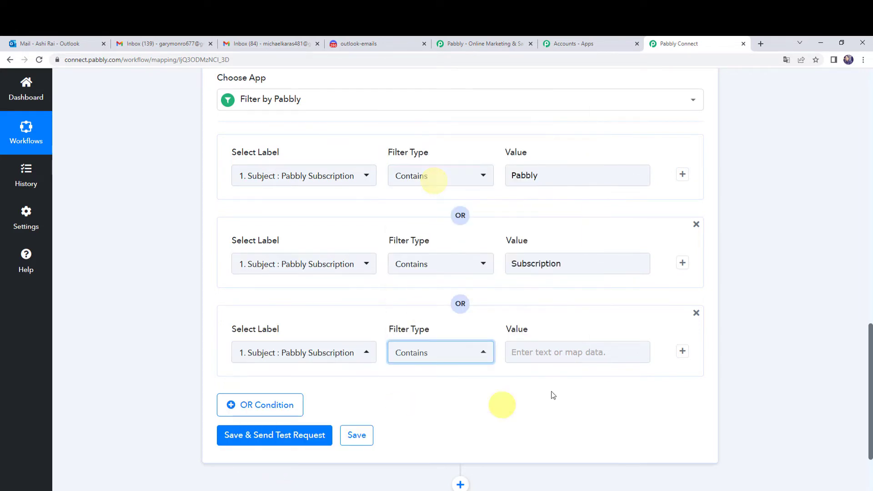
pyautogui.click(536, 355)
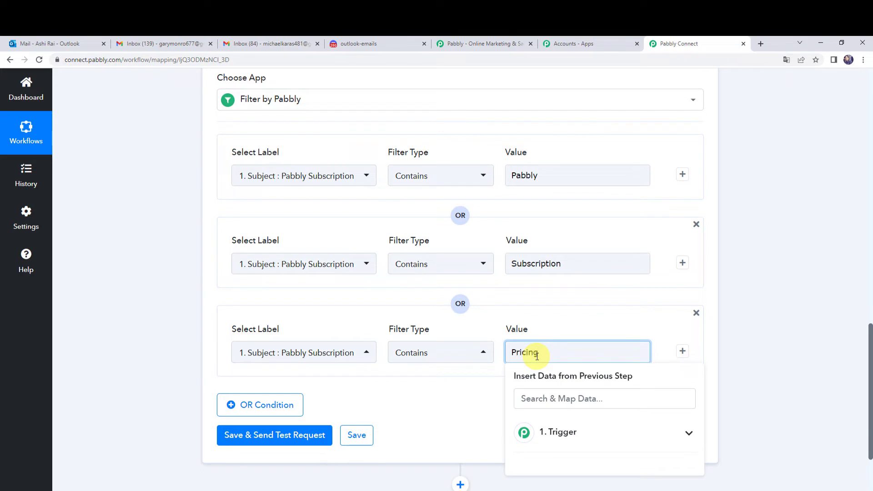
pyautogui.click(474, 399)
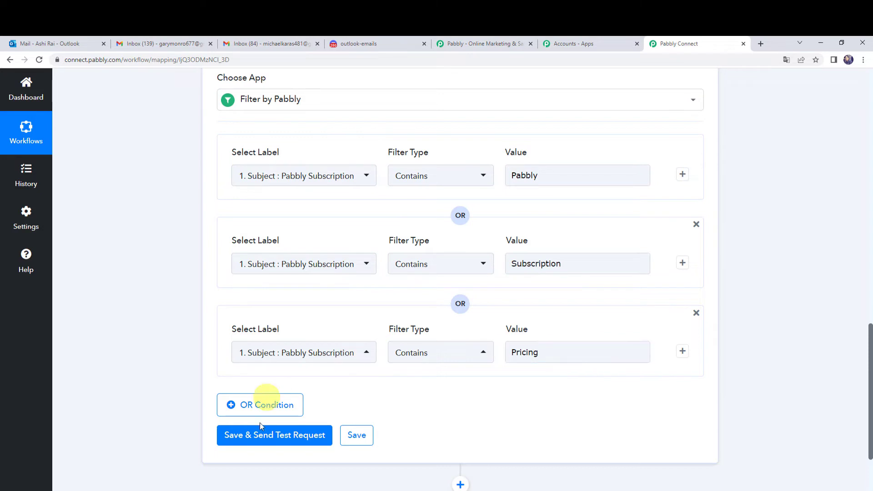
# Step: Save the filter with a test request and check its response message against the subject in the captured email
pyautogui.click(295, 440)
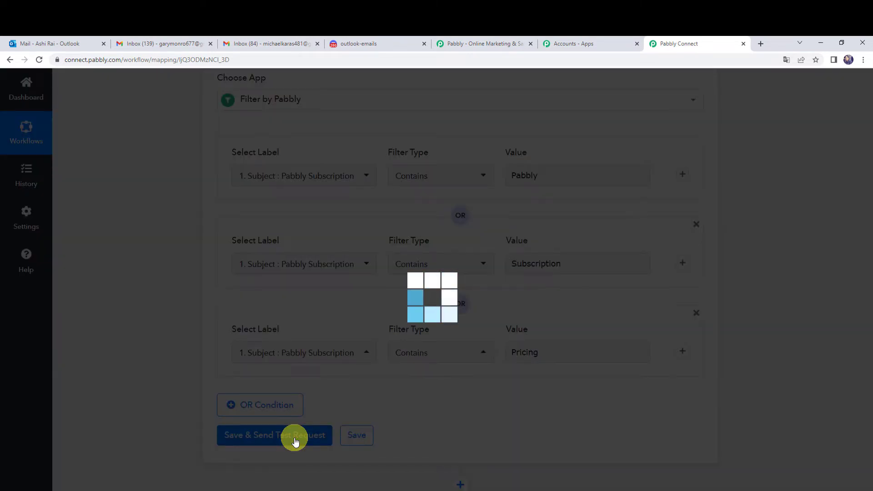
pyautogui.scroll(-1, 294, 438)
pyautogui.scroll(-1, 295, 438)
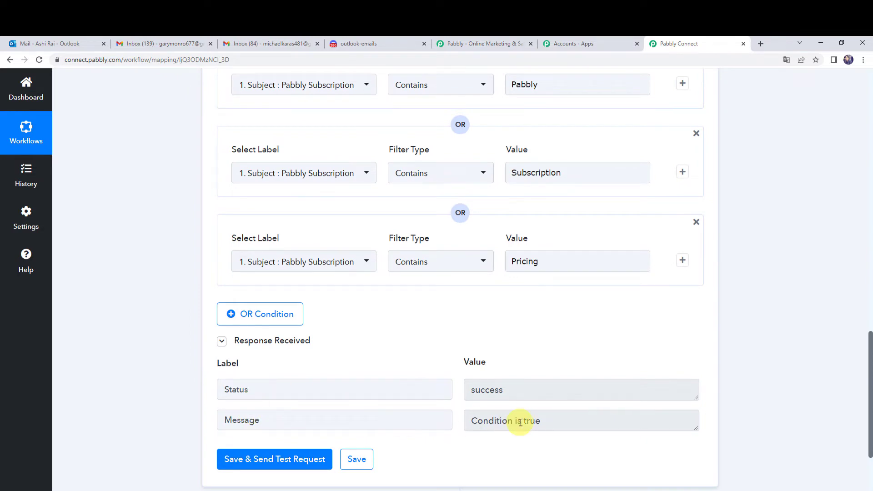
pyautogui.moveTo(577, 425); pyautogui.dragTo(467, 423)
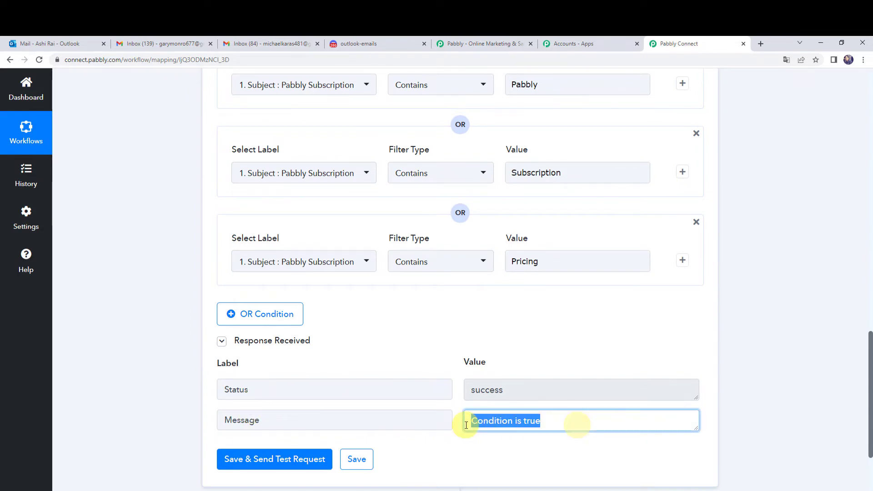
pyautogui.scroll(5, 343, 413)
pyautogui.scroll(10, 343, 413)
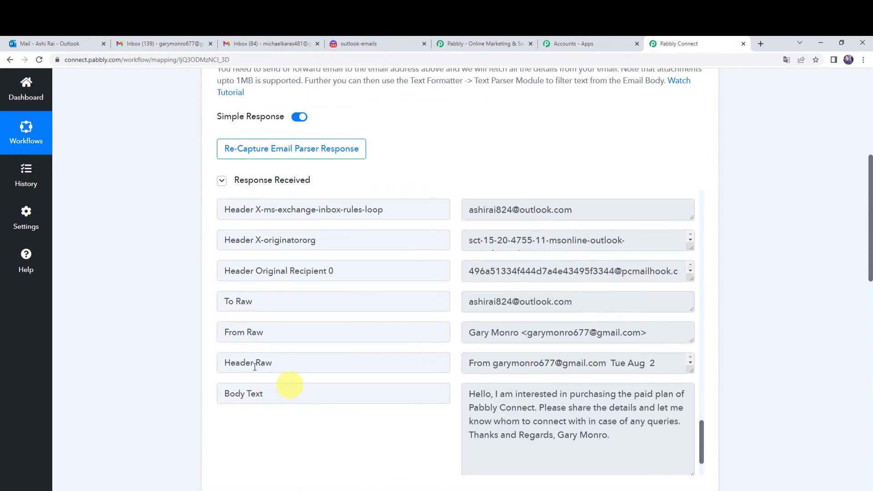
pyautogui.scroll(6, 487, 422)
pyautogui.scroll(15, 467, 410)
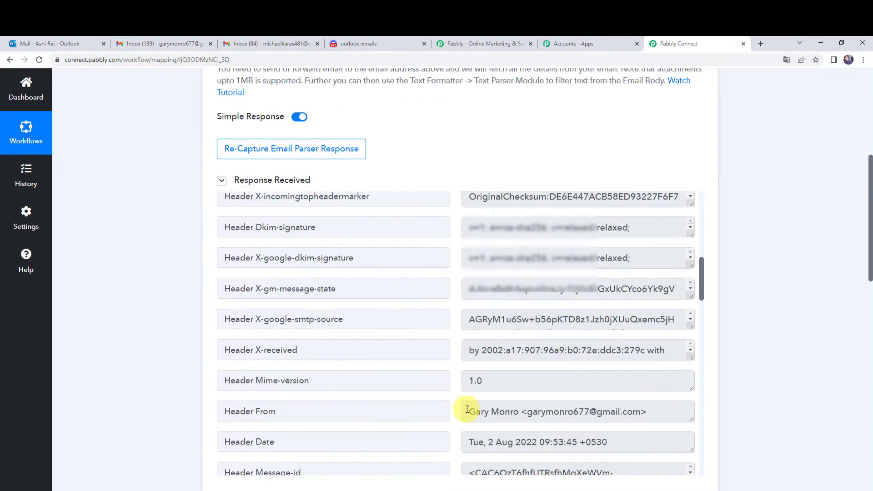
pyautogui.scroll(-2, 467, 410)
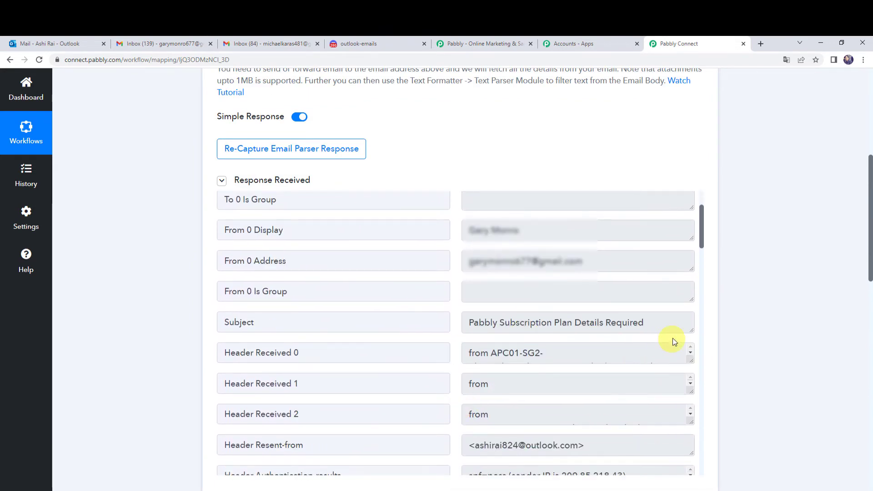
# Step: Compare the captured email's Subject in the trigger response with the filter's first condition value, "Pabbly"
pyautogui.moveTo(691, 329); pyautogui.dragTo(697, 372)
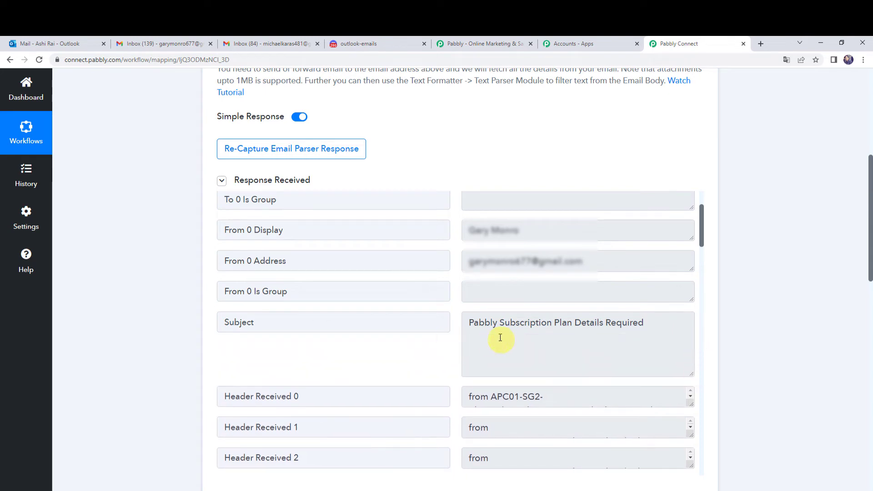
pyautogui.doubleClick(487, 323)
pyautogui.scroll(-15, 702, 403)
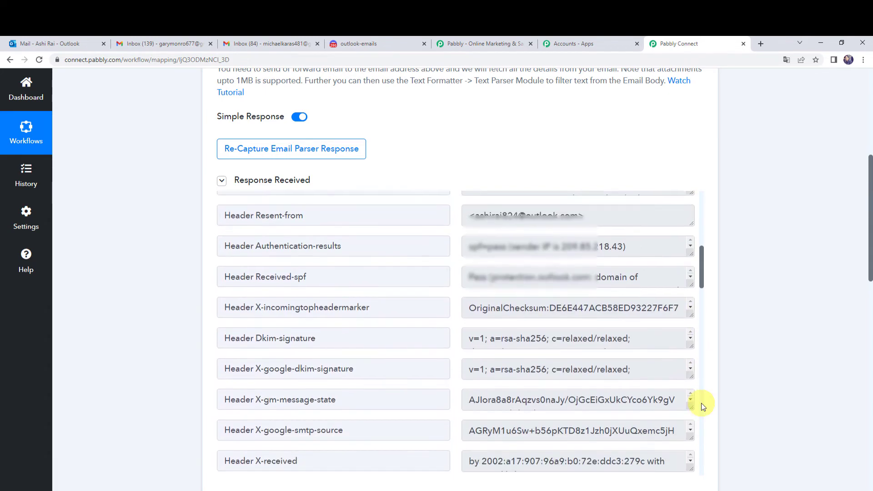
pyautogui.scroll(-10, 761, 413)
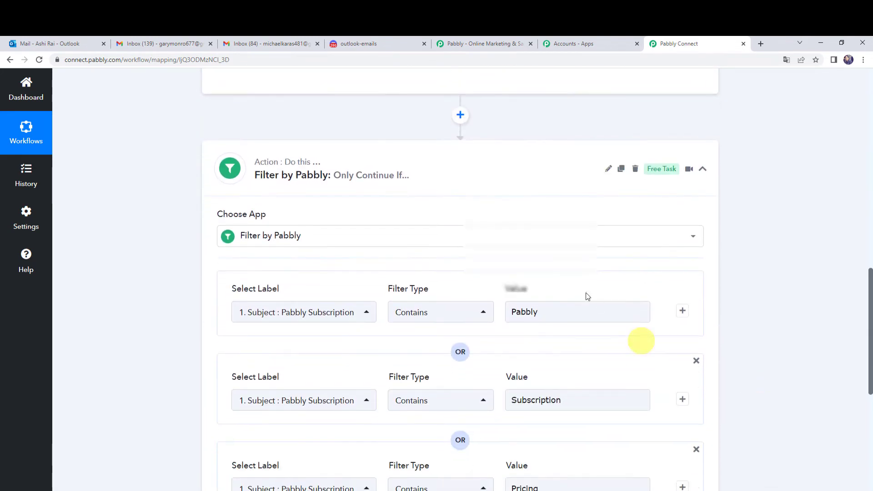
pyautogui.doubleClick(569, 312)
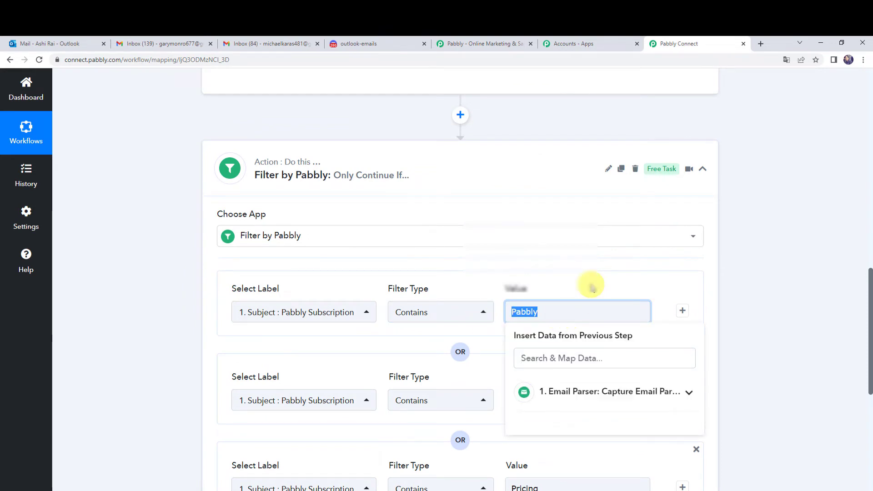
pyautogui.scroll(10, 788, 314)
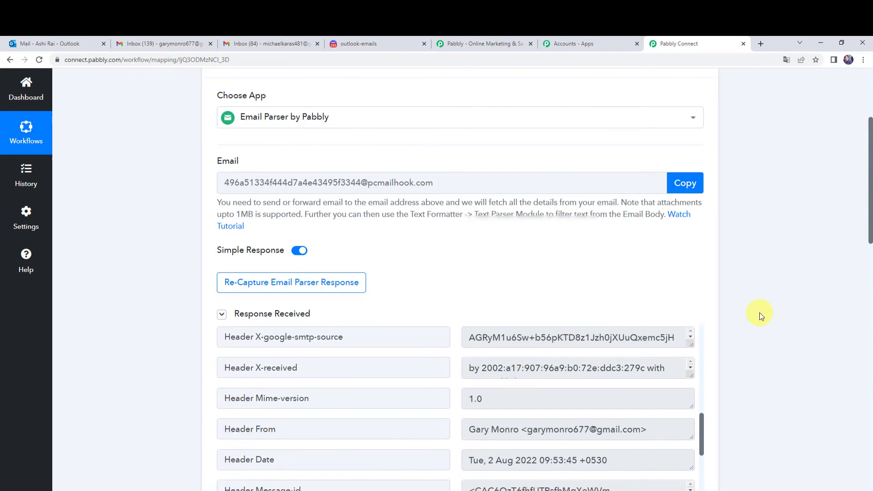
# Step: Compare the captured email's Header Subject with the filter's "Subscription" condition and review the filter's response
pyautogui.scroll(-1, 759, 313)
pyautogui.scroll(-2, 692, 444)
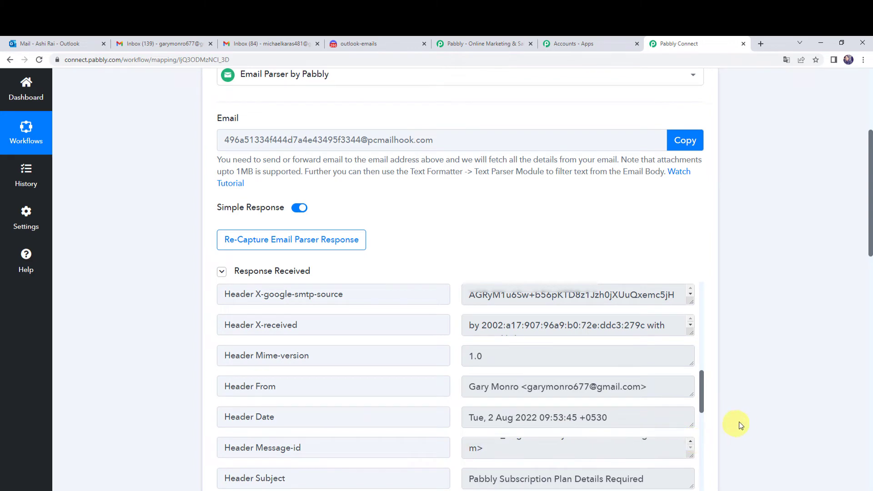
pyautogui.scroll(2, 741, 420)
pyautogui.scroll(-4, 728, 412)
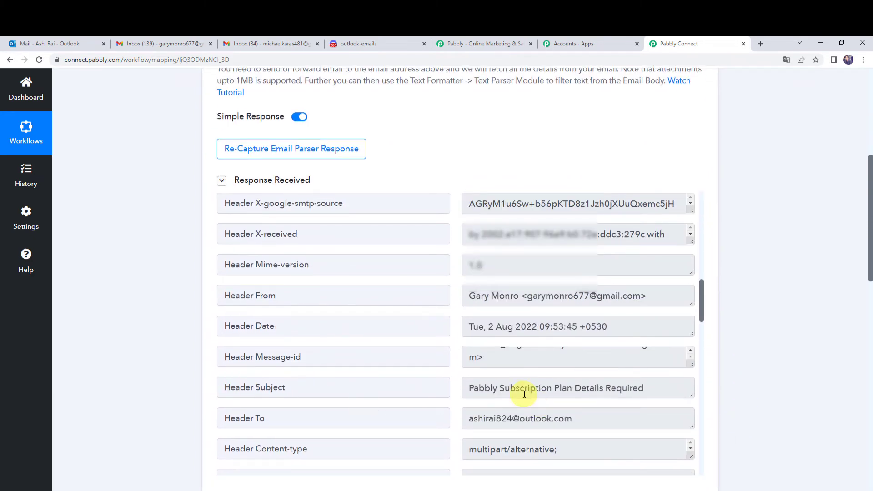
pyautogui.doubleClick(521, 391)
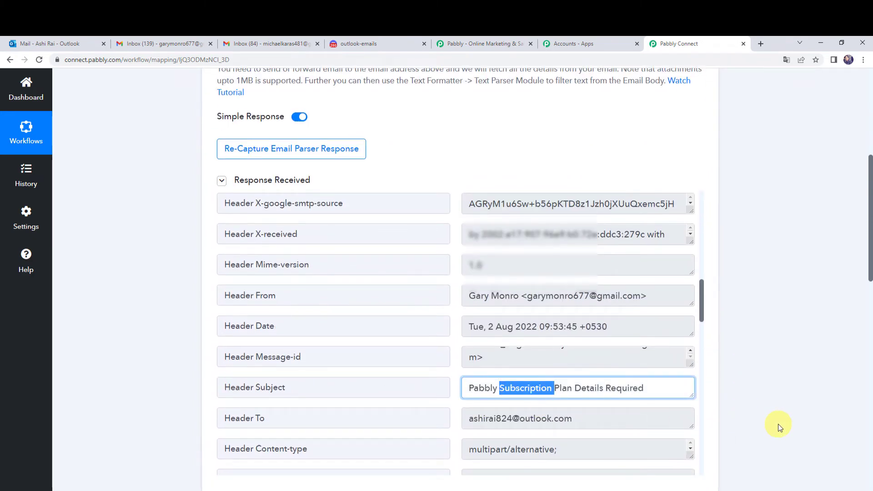
pyautogui.scroll(-10, 779, 424)
pyautogui.doubleClick(587, 310)
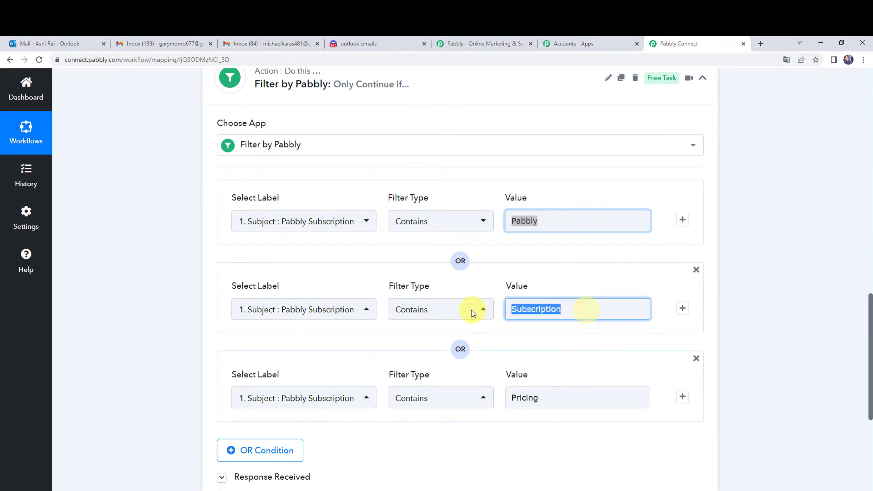
pyautogui.scroll(2, 546, 360)
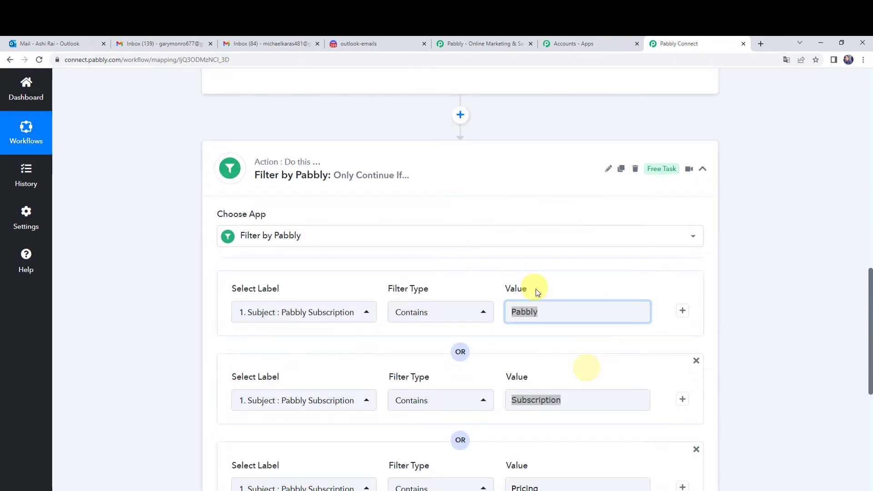
pyautogui.scroll(-4, 621, 385)
pyautogui.scroll(-2, 621, 386)
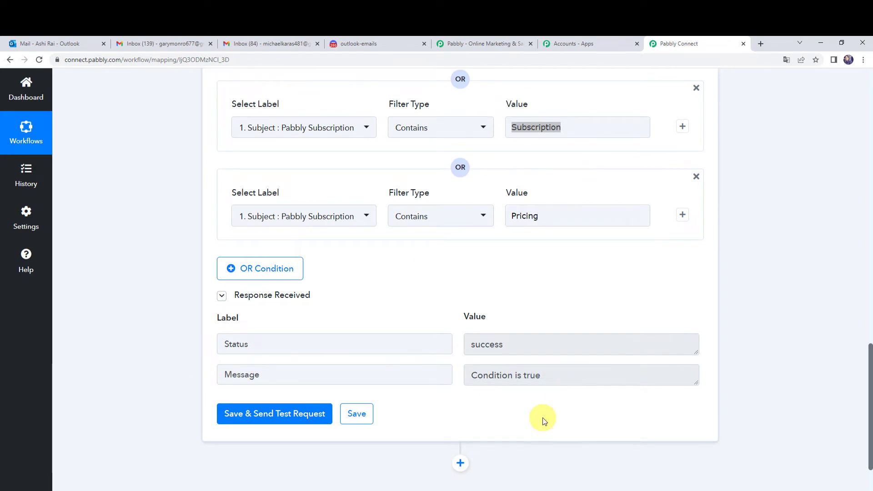
# Step: Add an action step after the filter and choose Discord as its app
pyautogui.scroll(-4, 542, 417)
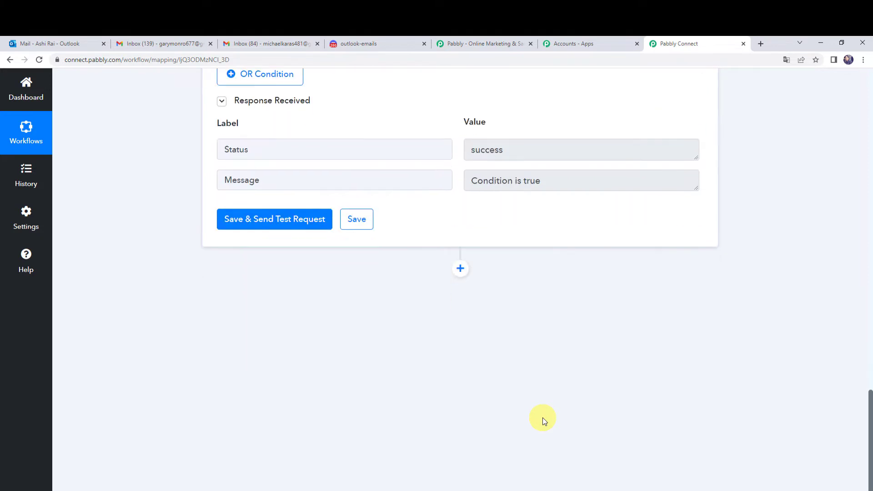
pyautogui.click(461, 264)
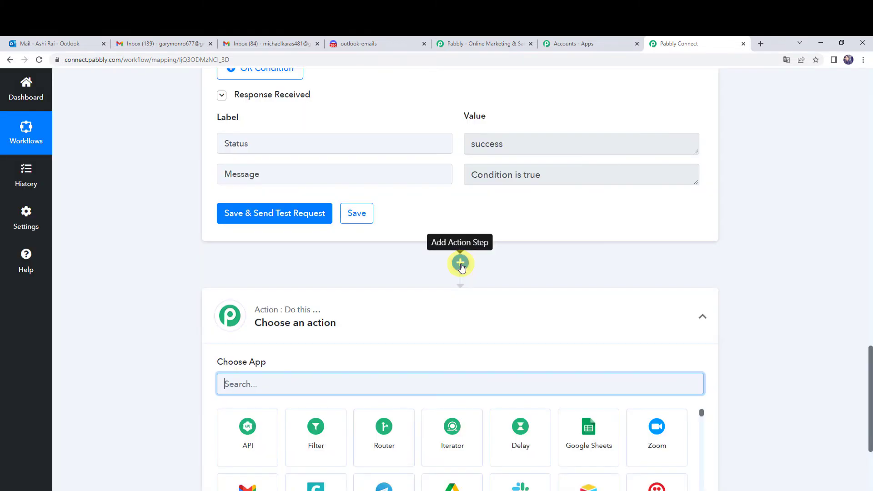
pyautogui.write('Di')
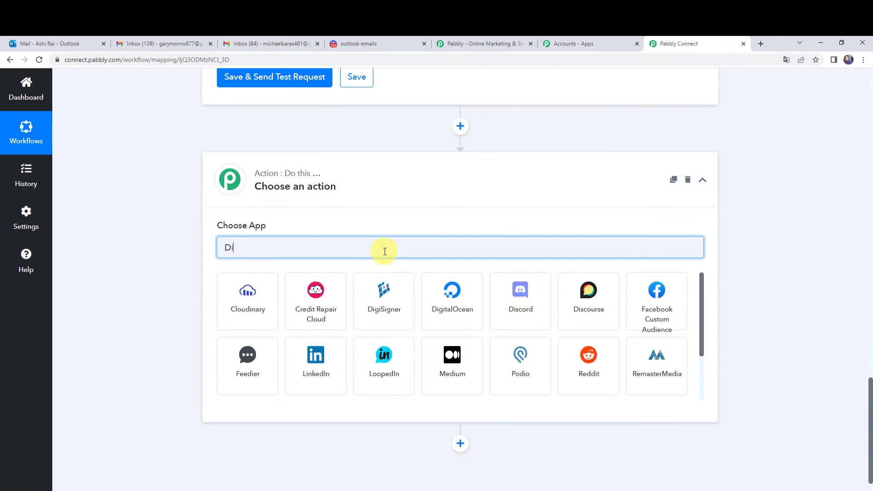
pyautogui.write('sc')
pyautogui.click(233, 309)
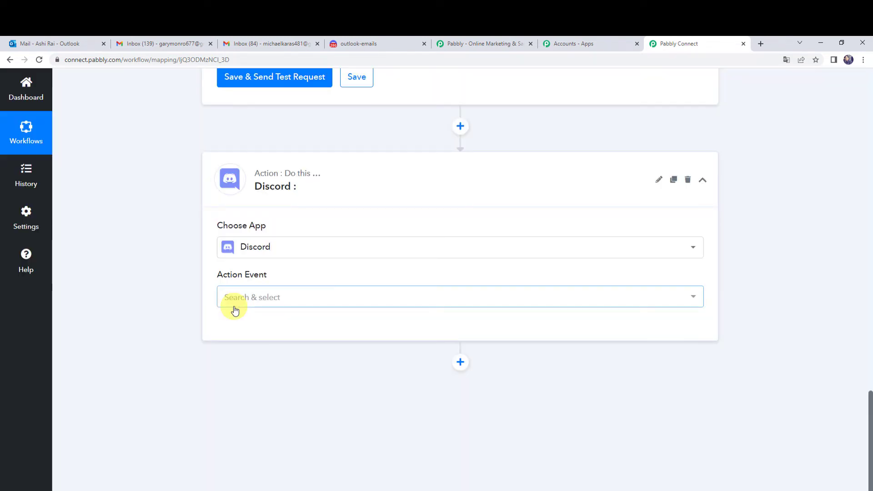
# Step: Set the Discord action event to Send Channel Message (HTML) and connect it
pyautogui.click(257, 299)
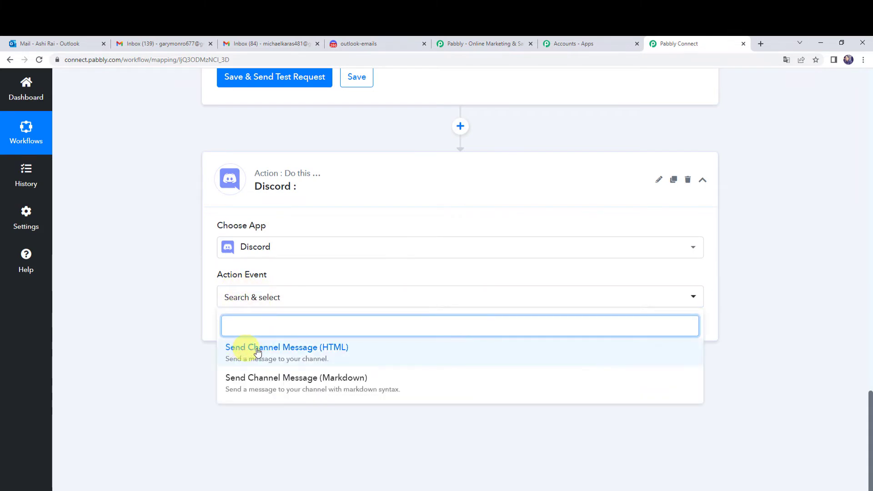
pyautogui.click(309, 356)
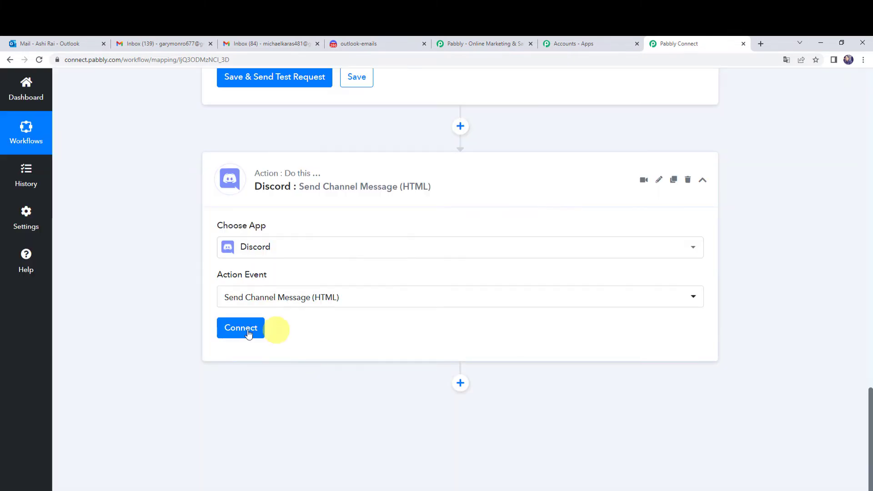
pyautogui.click(241, 335)
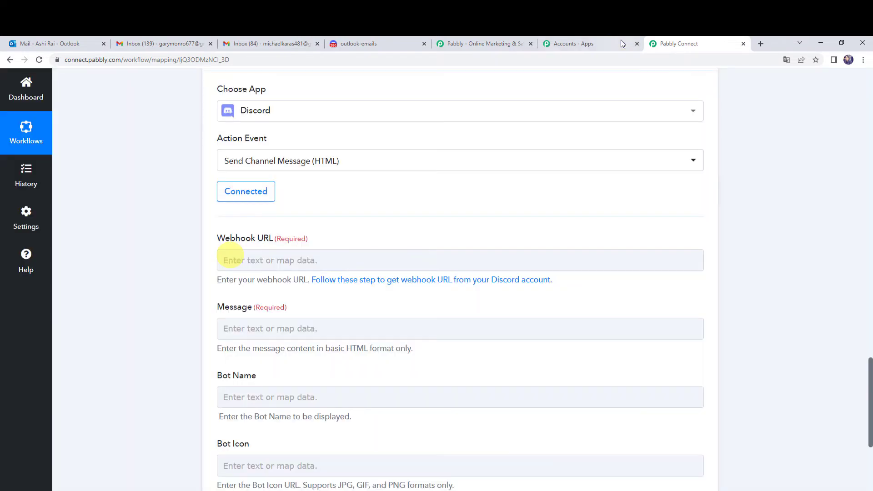
# Step: Open the linked guide on getting a Discord webhook URL, skim its instructions, and return to the workflow
pyautogui.click(256, 257)
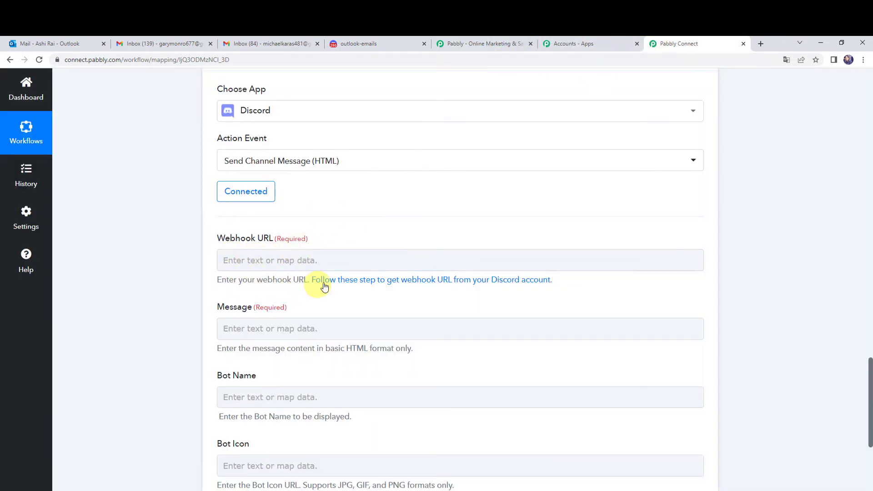
pyautogui.click(433, 285)
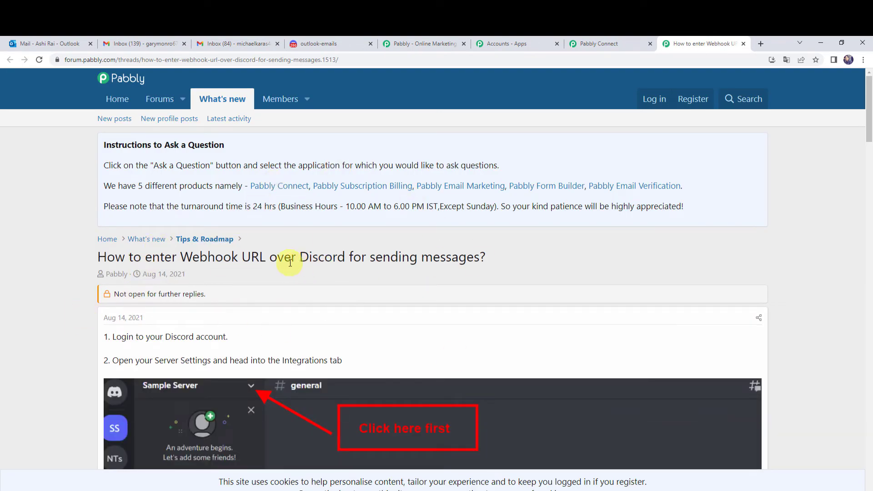
pyautogui.moveTo(501, 260); pyautogui.dragTo(68, 255)
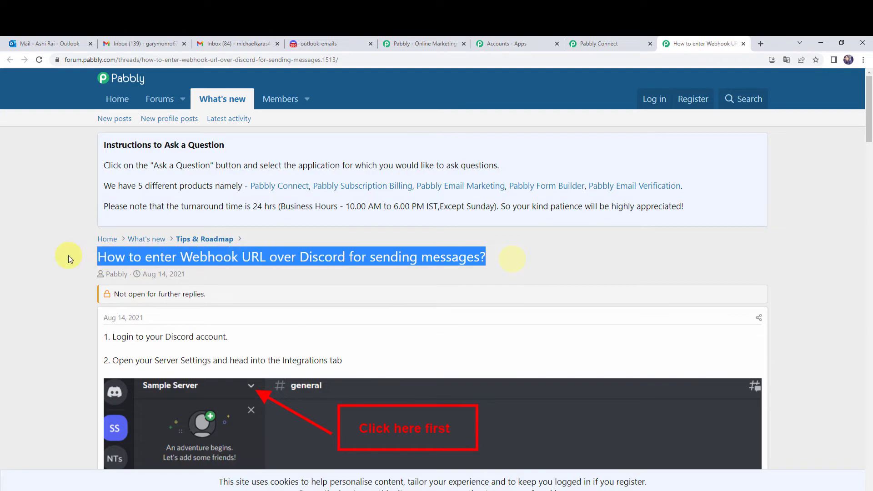
pyautogui.click(62, 323)
pyautogui.scroll(-1, 62, 323)
pyautogui.scroll(-15, 61, 323)
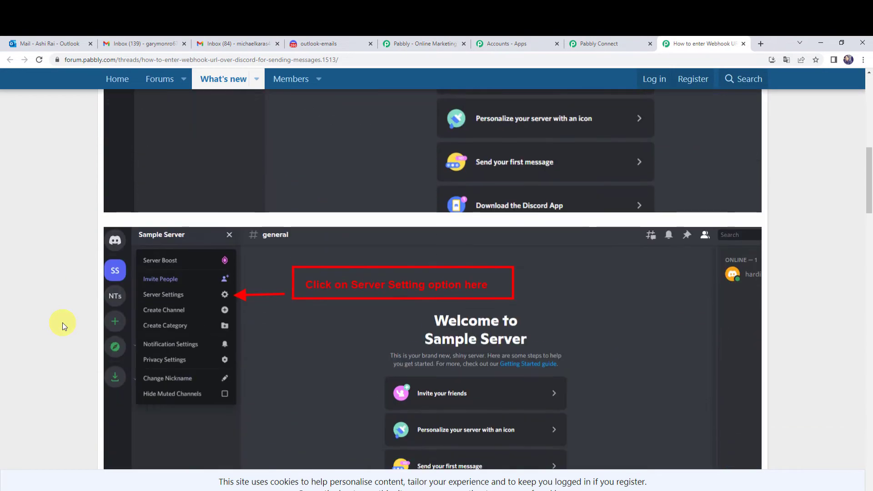
pyautogui.scroll(5, 62, 323)
pyautogui.scroll(10, 62, 323)
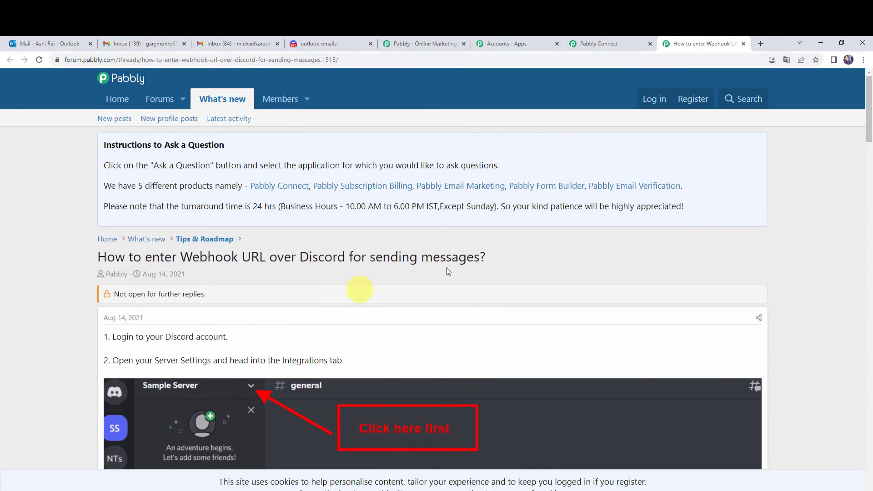
pyautogui.click(603, 43)
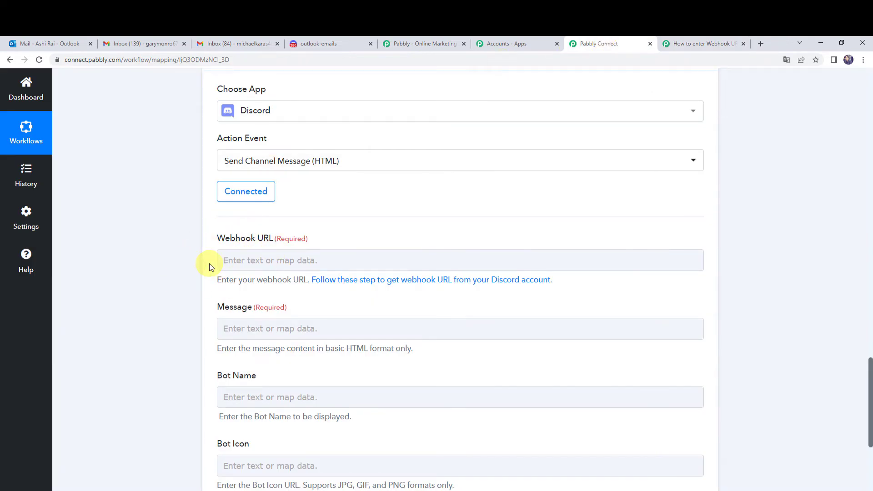
# Step: Switch to the Pabbly Team server in Discord and look at its text channel creation options
pyautogui.click(319, 39)
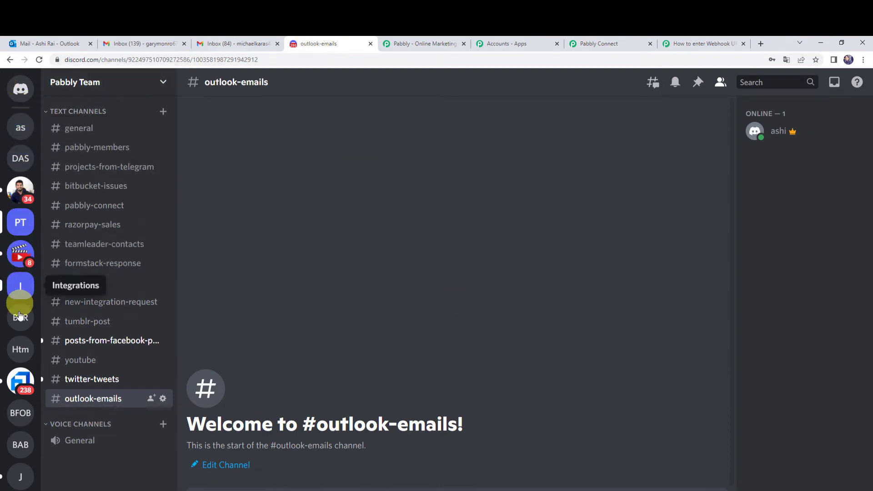
pyautogui.scroll(-5, 19, 315)
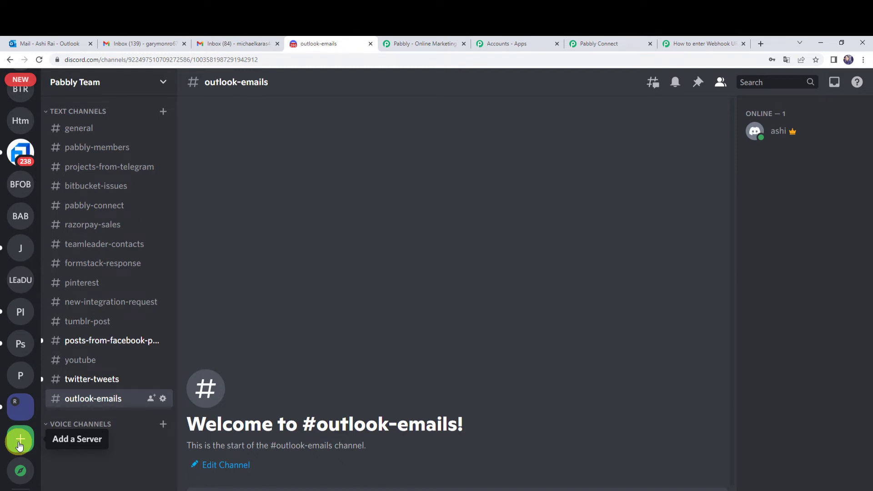
pyautogui.scroll(5, 17, 405)
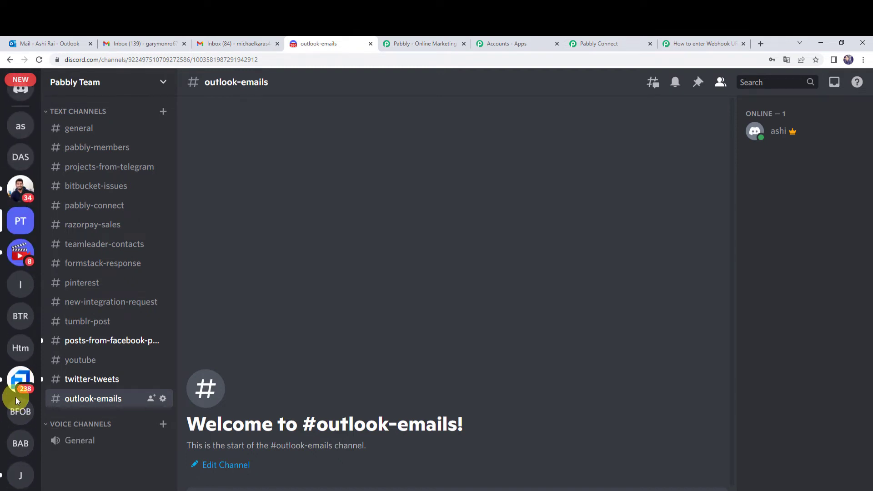
pyautogui.click(20, 223)
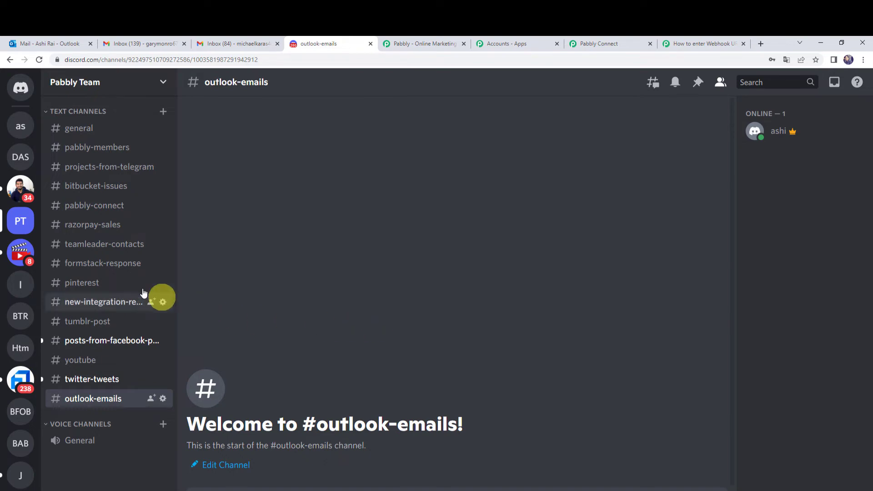
pyautogui.click(163, 111)
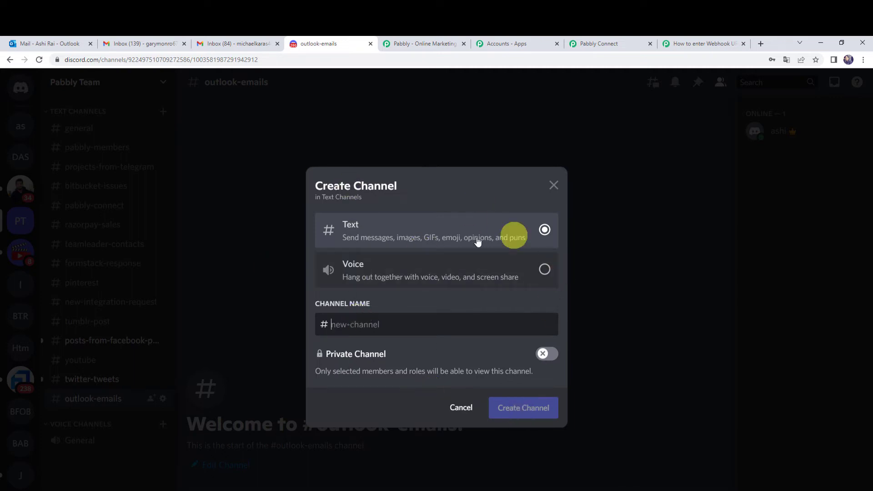
pyautogui.click(554, 186)
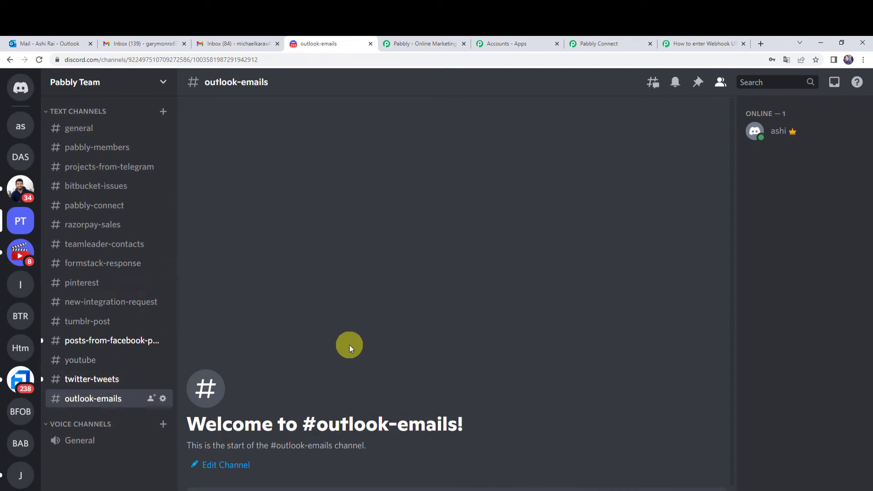
# Step: Create a new webhook in the integration settings of the Pabbly Team server
pyautogui.click(163, 86)
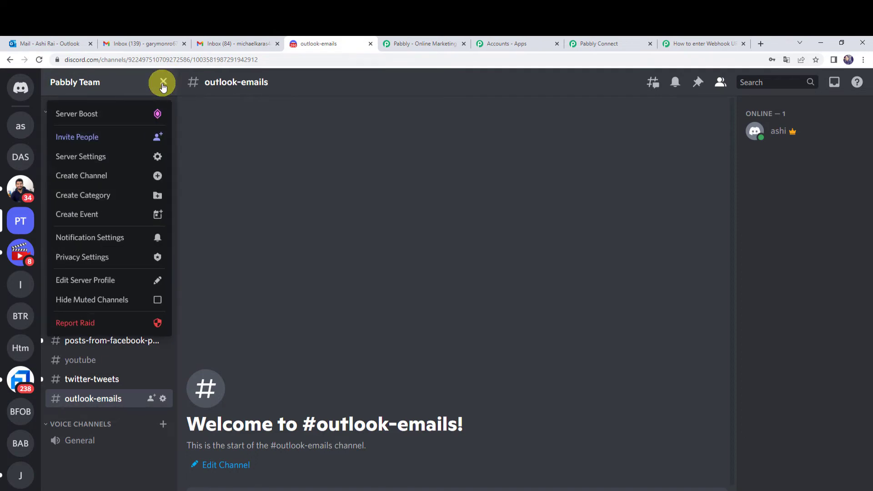
pyautogui.click(95, 159)
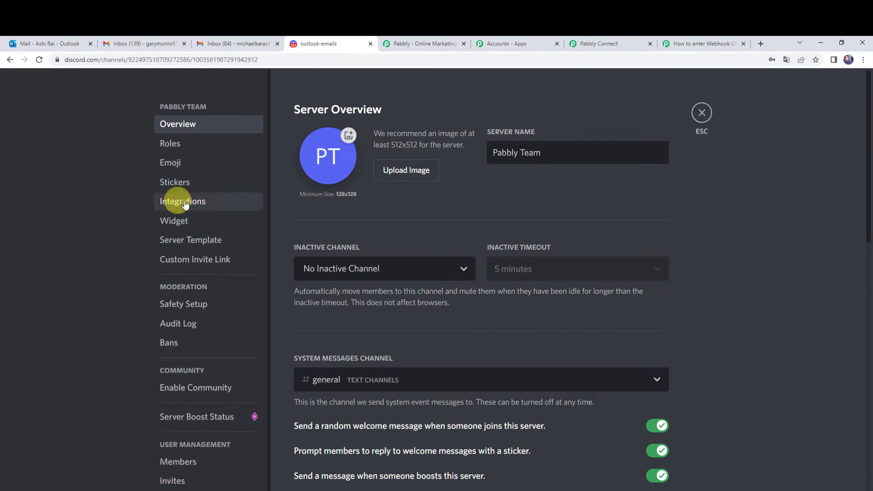
pyautogui.click(200, 207)
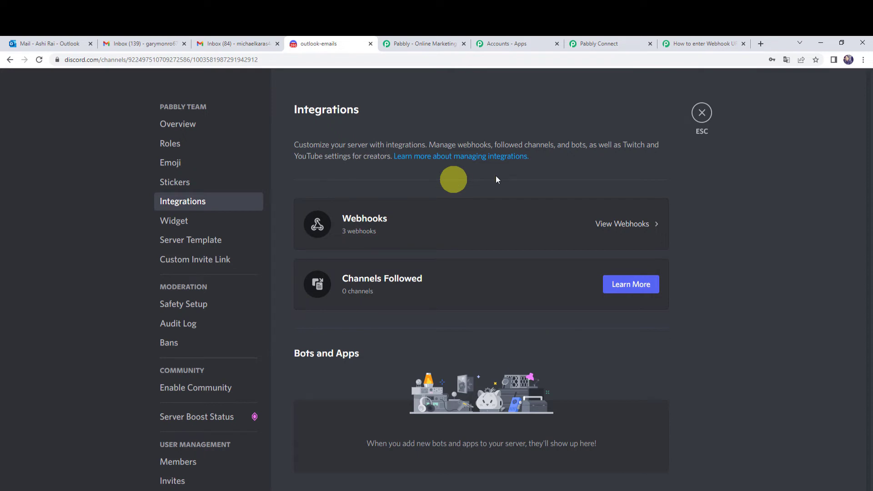
pyautogui.click(383, 218)
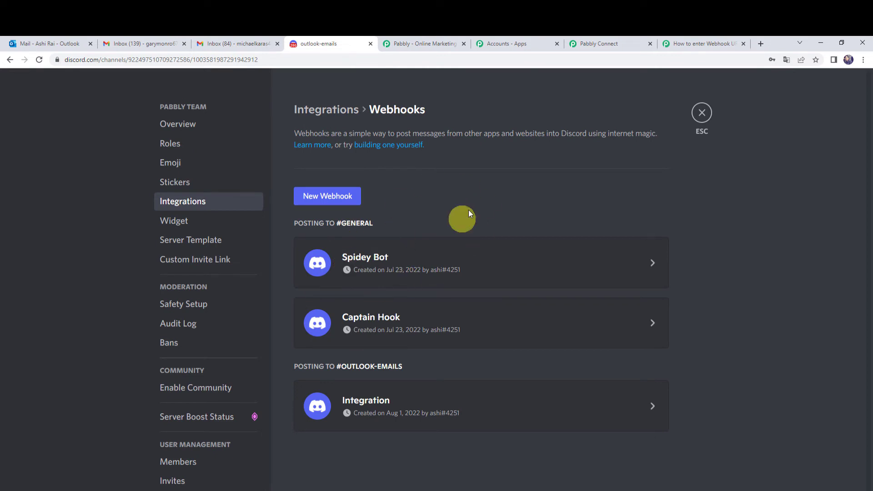
pyautogui.click(323, 197)
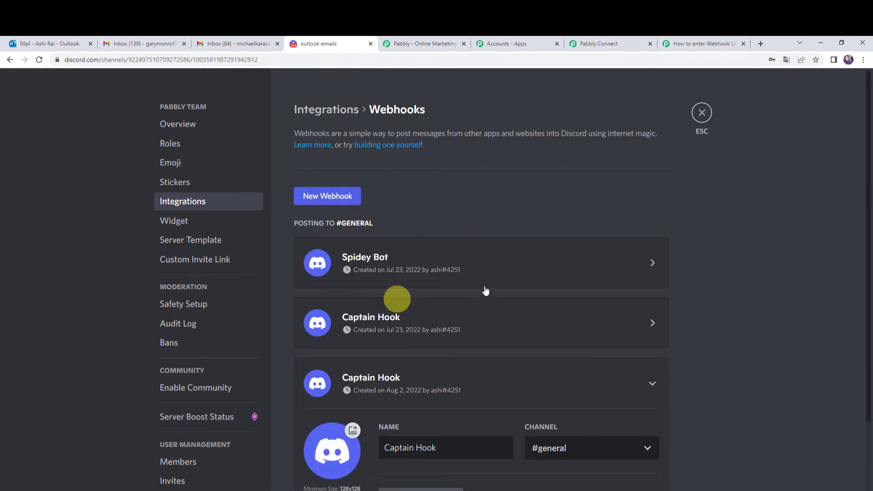
# Step: Rename the new webhook to Automation, set its channel to #outlook-emails, and save the changes
pyautogui.scroll(-2, 484, 284)
pyautogui.tripleClick(450, 357)
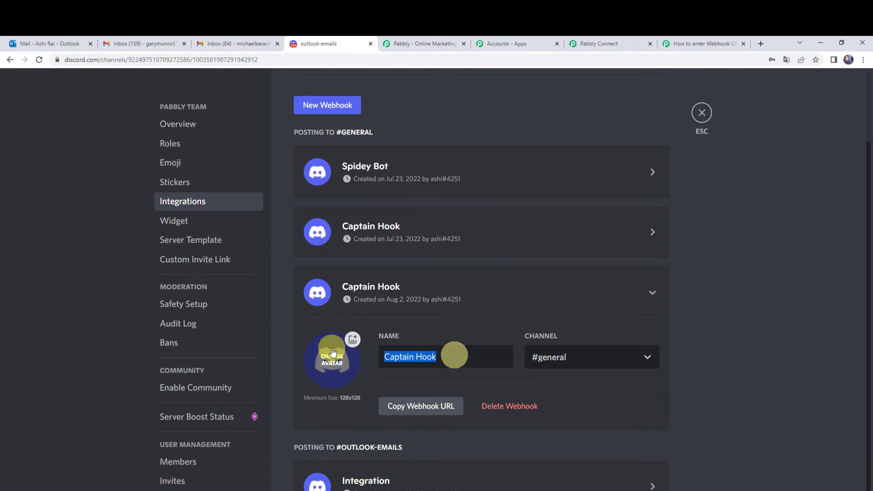
pyautogui.write('Automation')
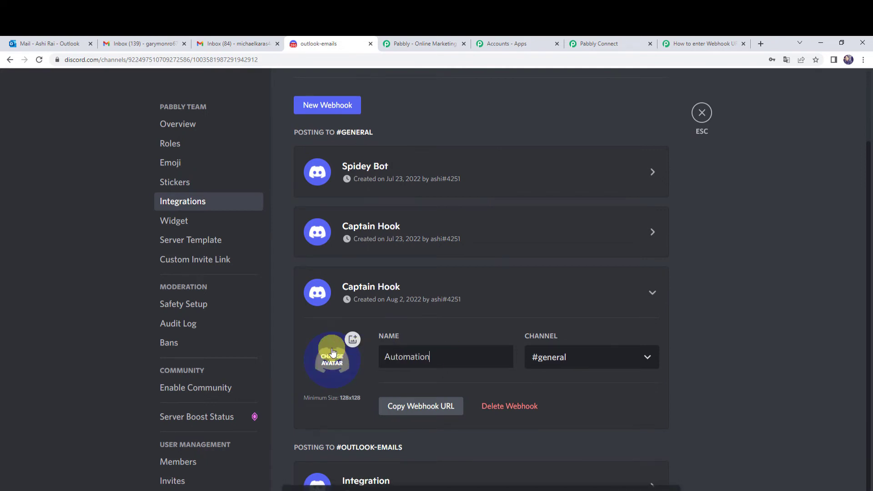
pyautogui.click(551, 357)
pyautogui.scroll(-5, 563, 286)
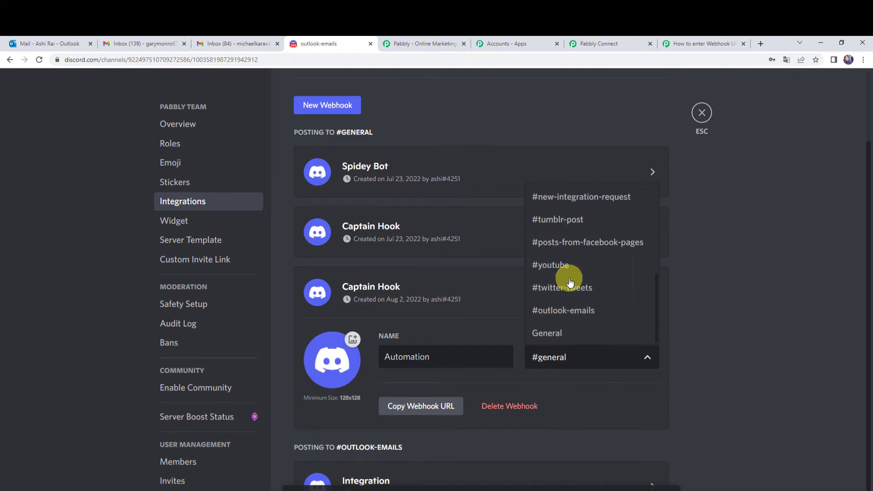
pyautogui.click(577, 314)
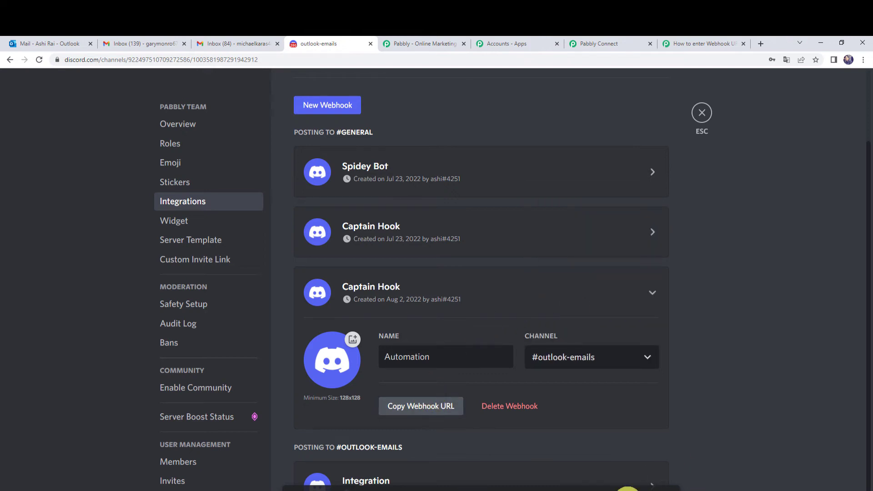
pyautogui.click(627, 488)
pyautogui.scroll(-1, 528, 413)
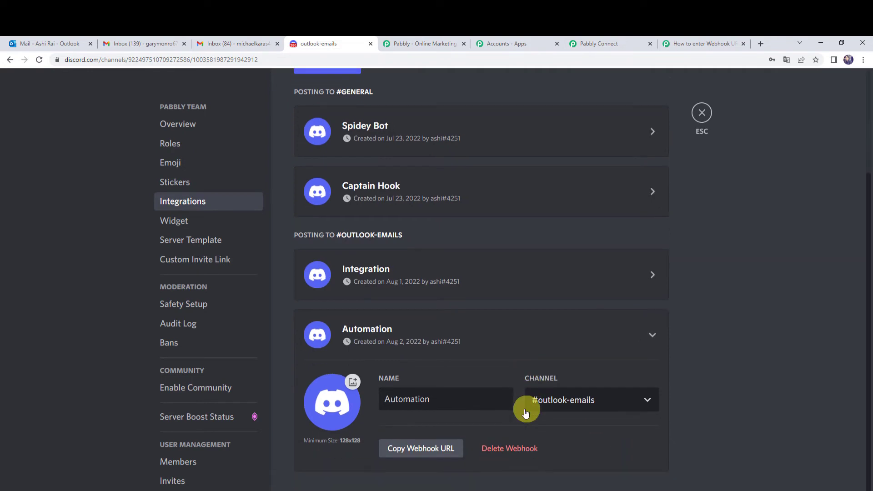
# Step: Copy the Automation webhook's URL and paste it into the Webhook URL field of the Discord action in Pabbly Connect
pyautogui.click(412, 450)
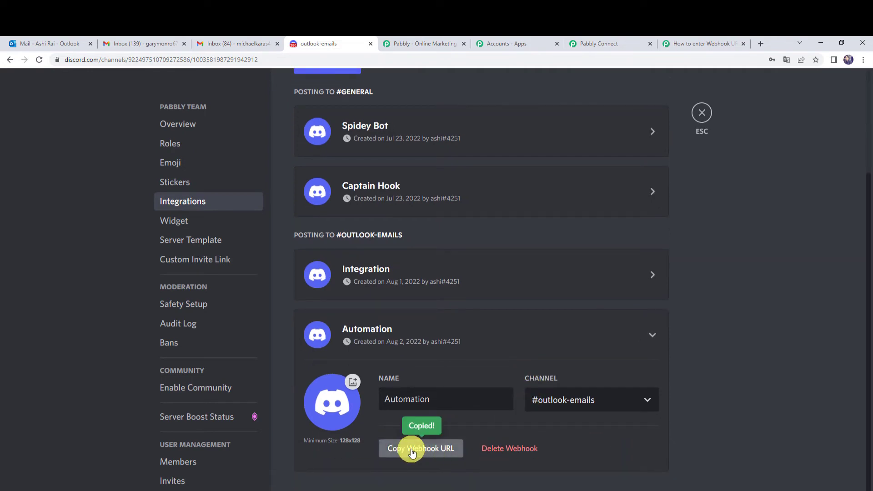
pyautogui.click(611, 42)
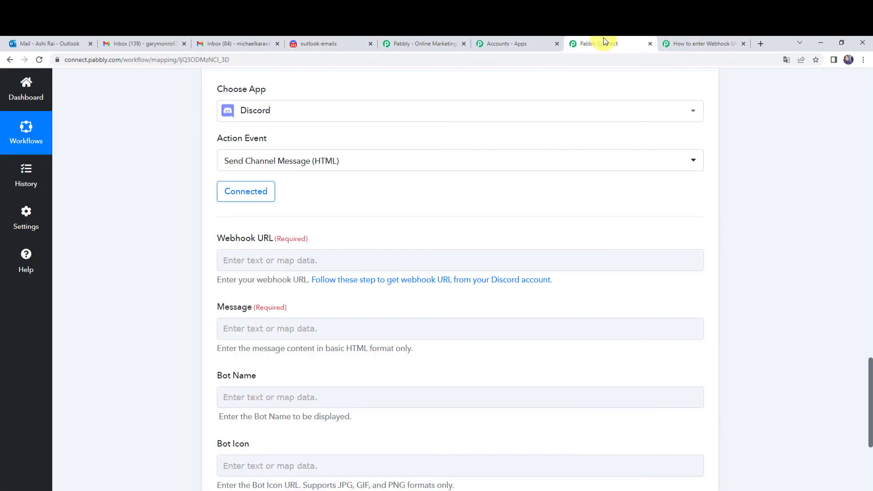
pyautogui.click(268, 259)
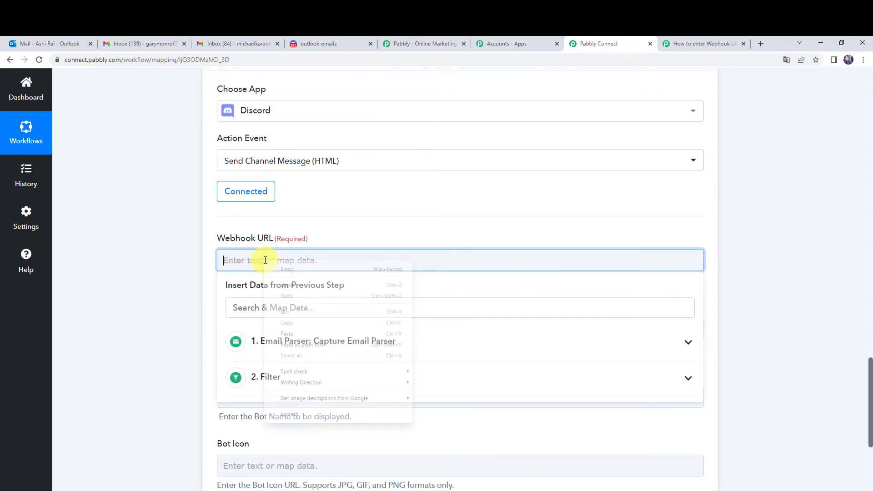
pyautogui.rightClick(281, 259)
pyautogui.click(283, 331)
pyautogui.click(116, 294)
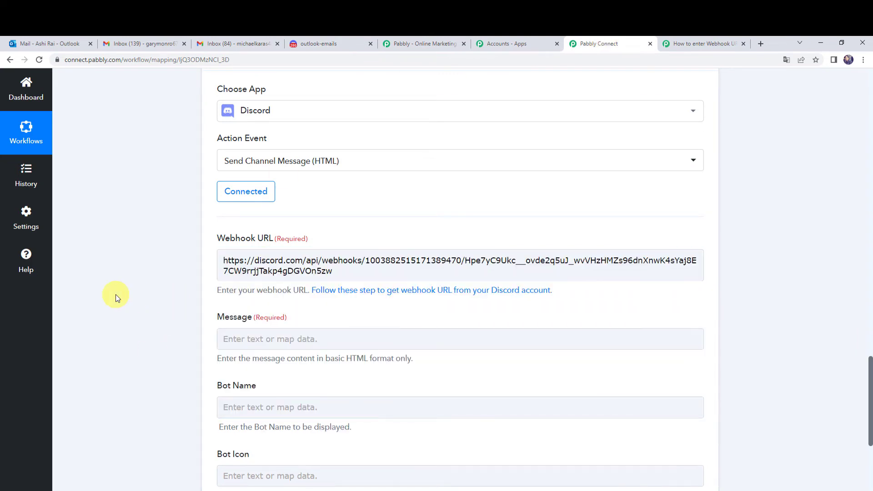
# Step: Start the Discord message with "Hello Team," followed by a blank line and "New Lead Received:"
pyautogui.scroll(-2, 214, 300)
pyautogui.click(226, 246)
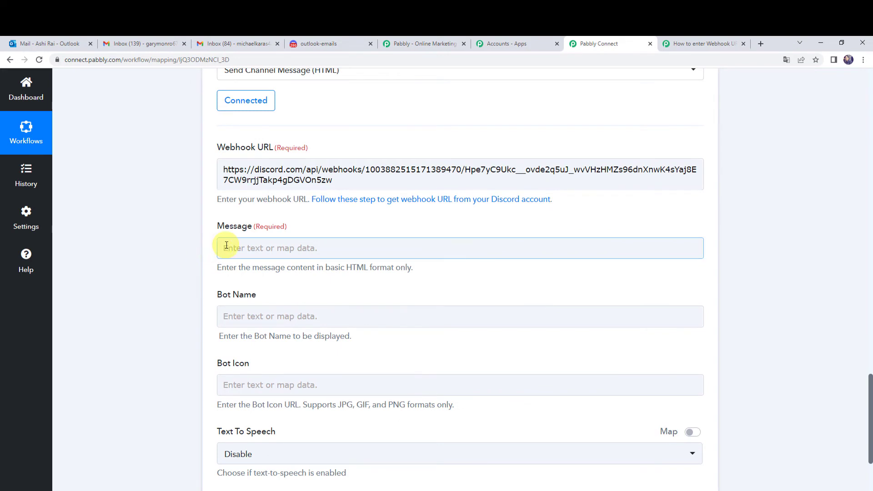
pyautogui.click(226, 246)
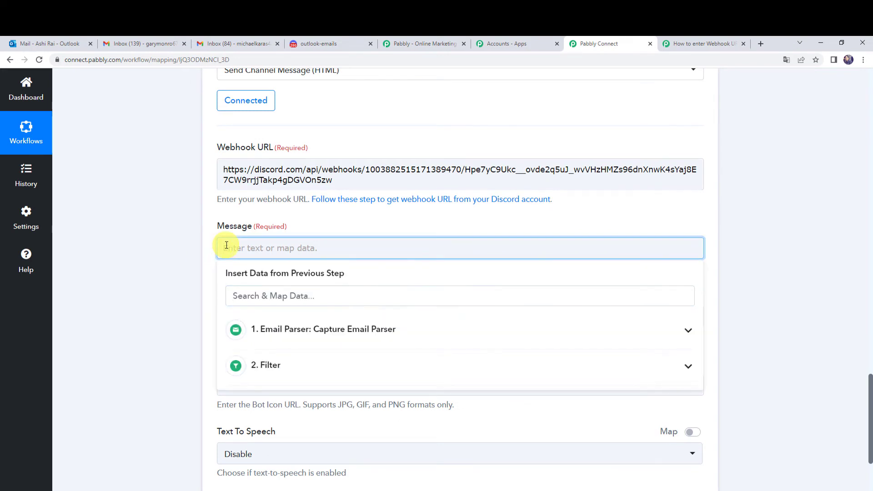
pyautogui.write('H')
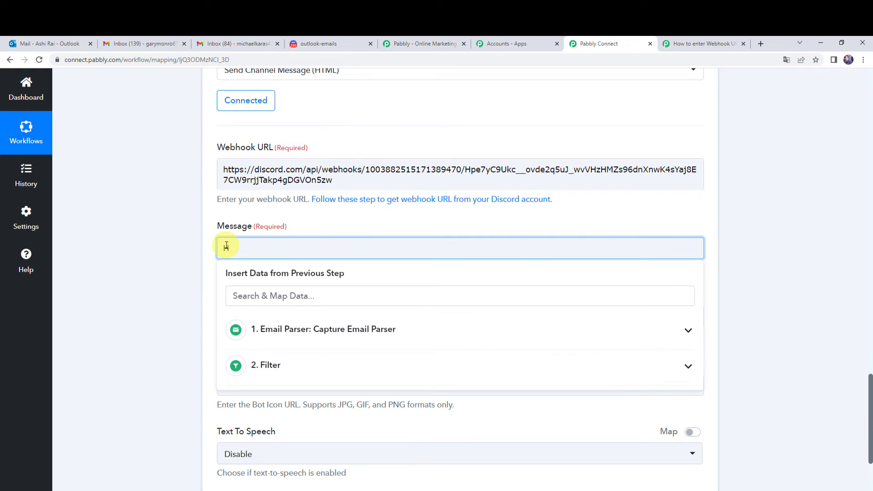
pyautogui.write('elloteam,')
pyautogui.press('Return')
pyautogui.press('Return')
pyautogui.write('New Lead')
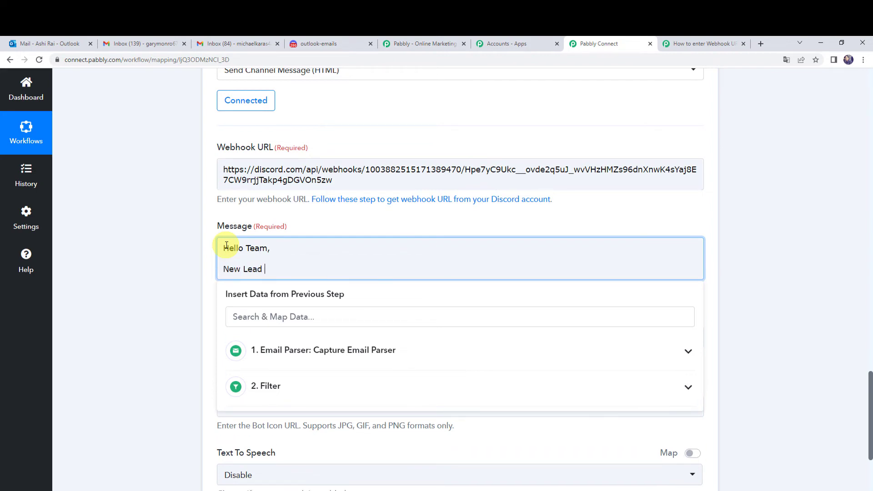
pyautogui.write(' Received:')
pyautogui.press('Return')
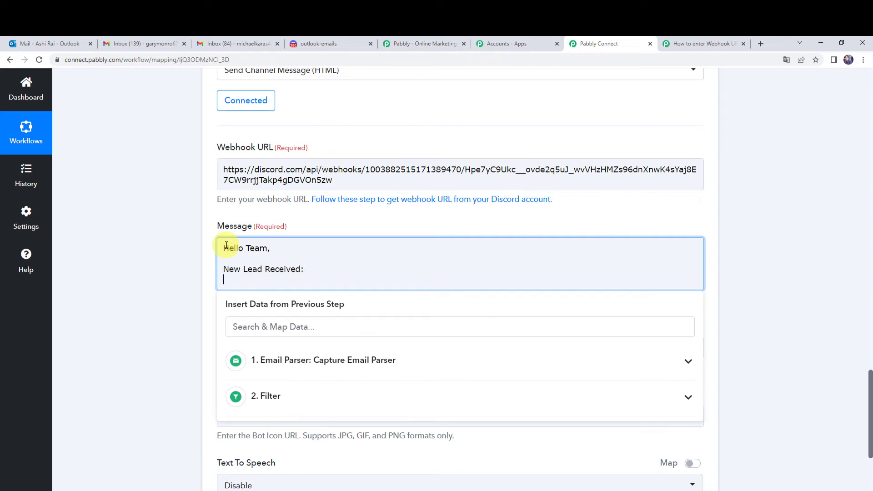
# Step: Add the labels "Name:", "Email:" and "Requirement:" on separate lines below the message heading
pyautogui.write('Name:')
pyautogui.press('Return')
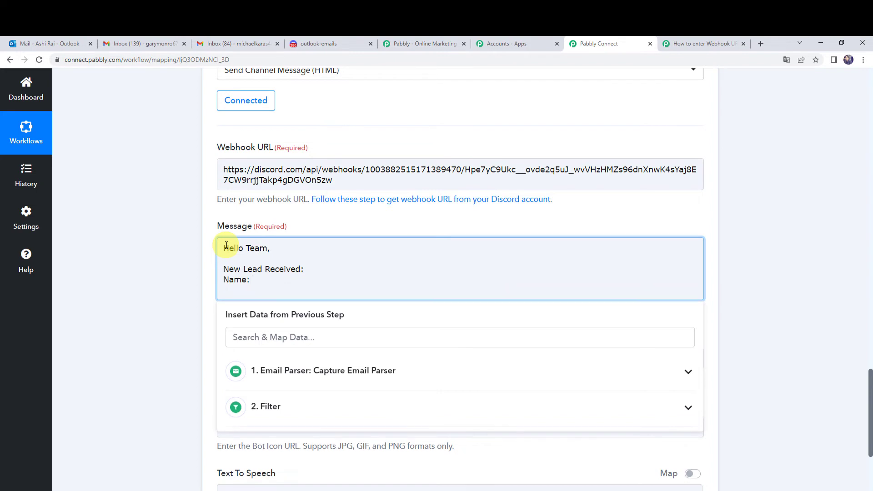
pyautogui.write('Emai')
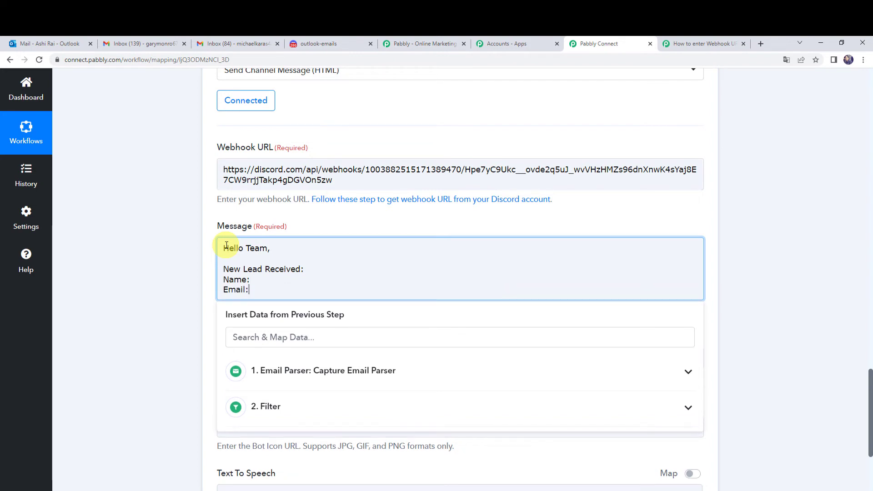
pyautogui.write('l:')
pyautogui.press('Return')
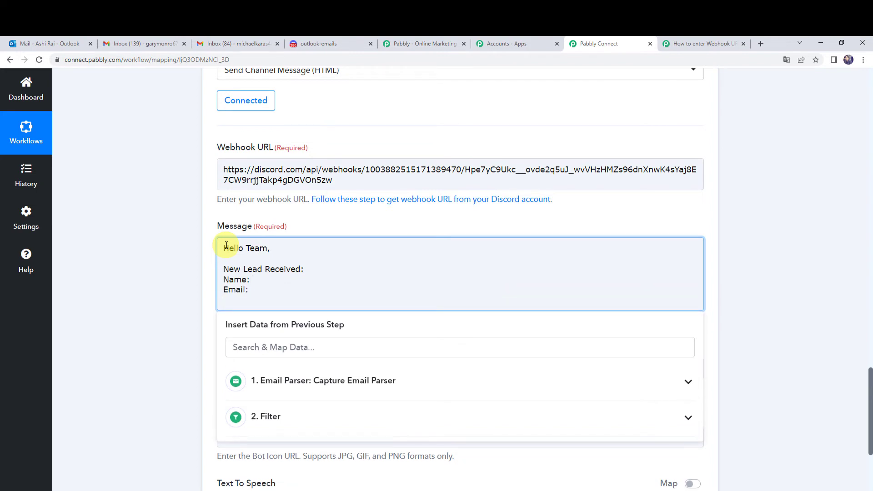
pyautogui.write('Requirement:')
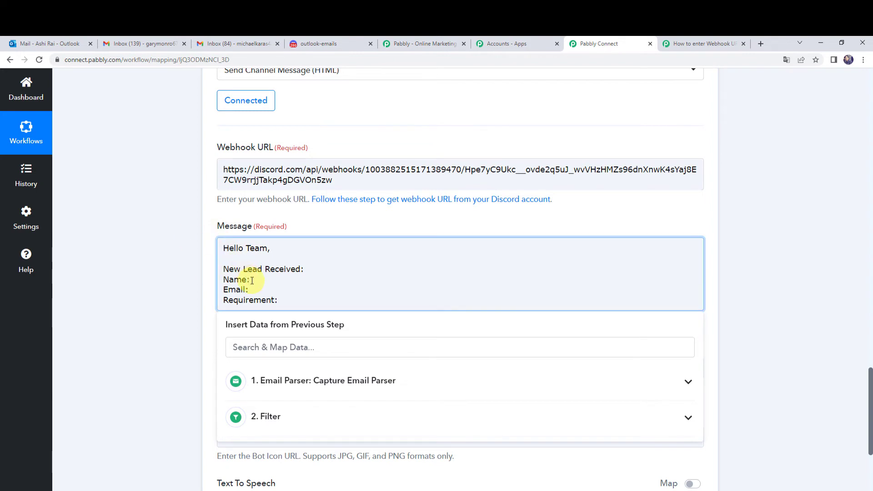
pyautogui.click(174, 284)
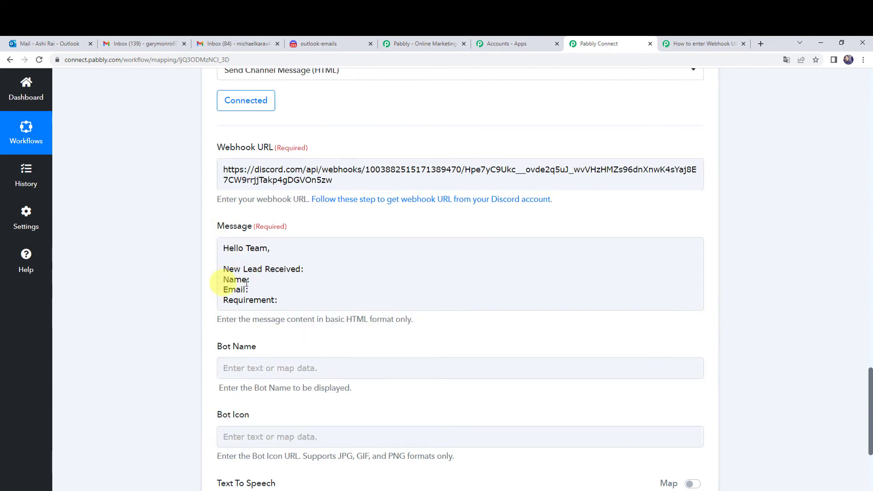
# Step: Review the captured Email Parser response for fields matching the message labels, and return to the Discord message
pyautogui.click(229, 286)
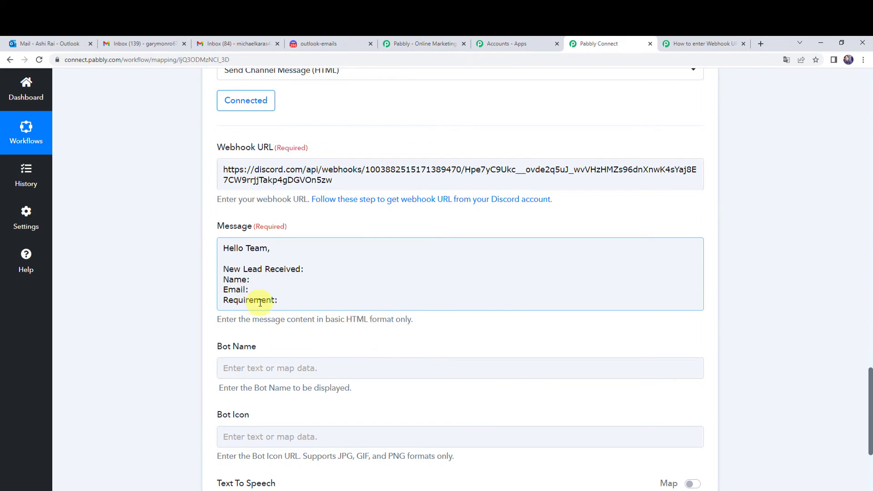
pyautogui.click(198, 305)
pyautogui.scroll(9, 197, 305)
pyautogui.scroll(20, 197, 304)
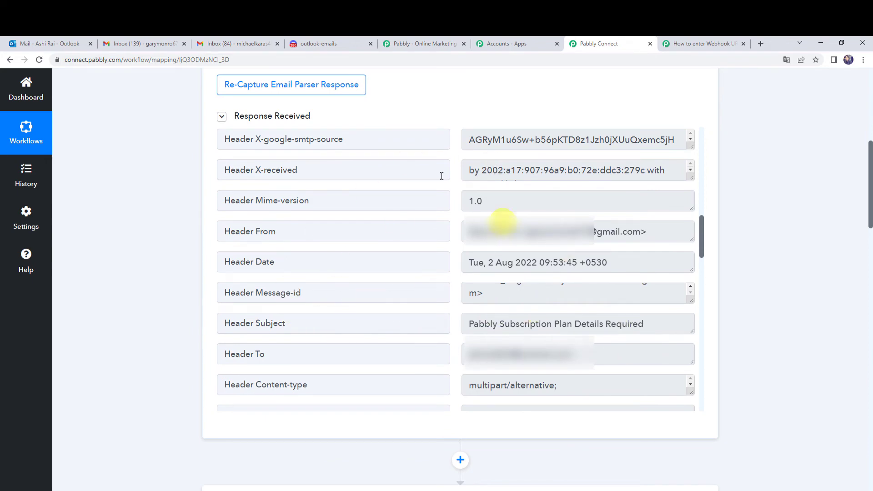
pyautogui.scroll(-7, 142, 320)
pyautogui.scroll(-20, 142, 320)
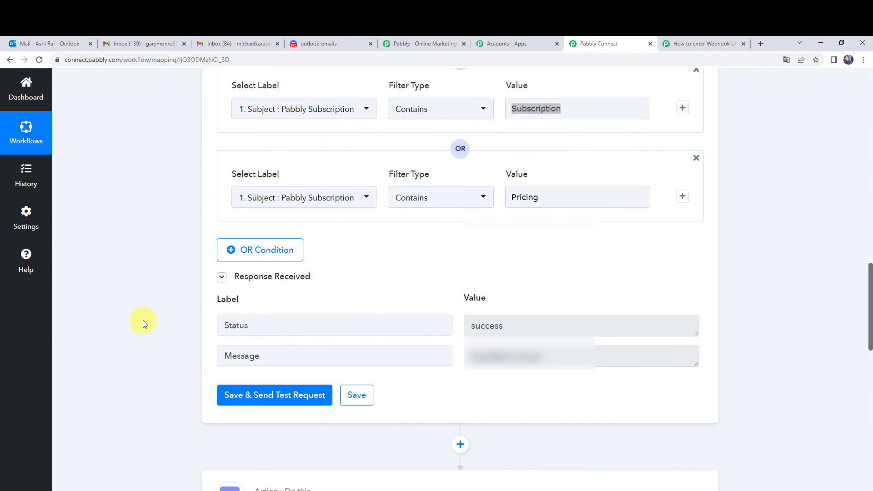
pyautogui.scroll(-1, 143, 320)
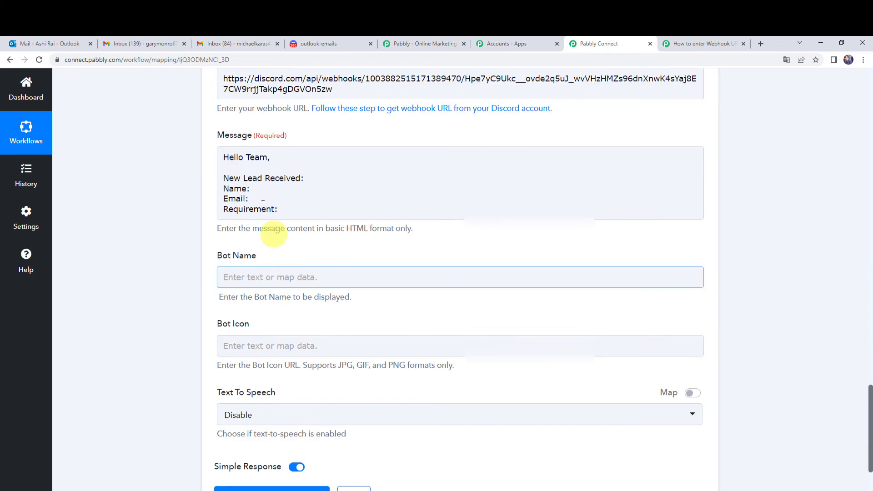
# Step: Map the Email Parser's From 0 Display to the Name line and From 0 Address to the Email line of the message
pyautogui.click(256, 189)
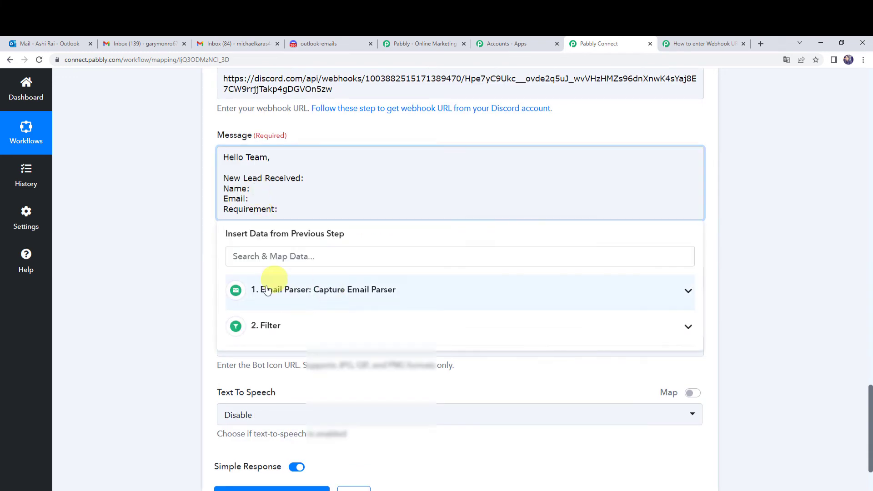
pyautogui.click(295, 290)
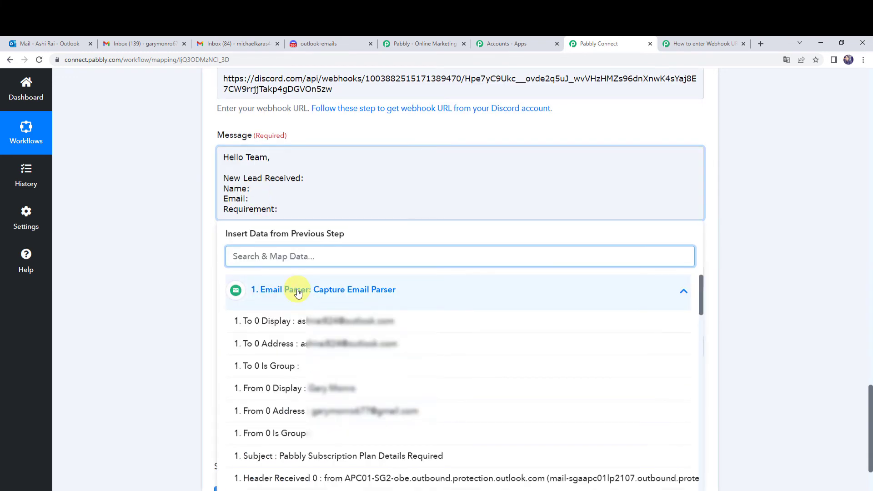
pyautogui.click(307, 389)
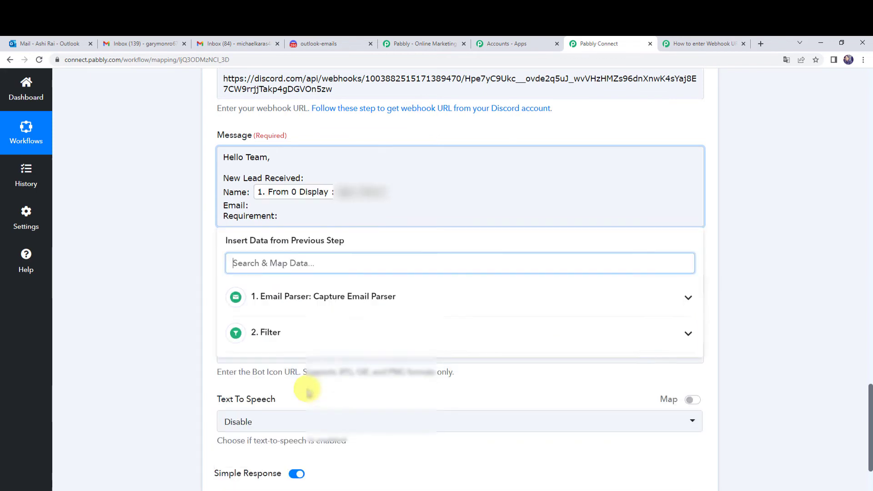
pyautogui.click(254, 206)
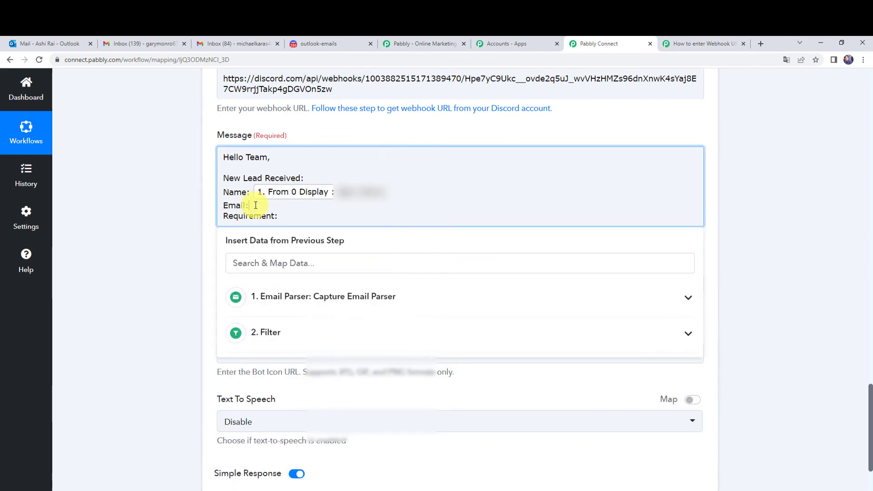
pyautogui.click(275, 298)
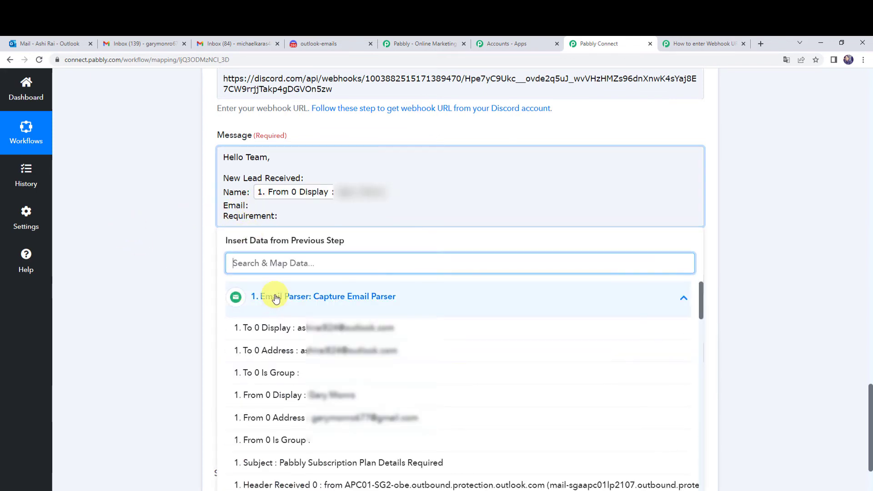
pyautogui.click(311, 416)
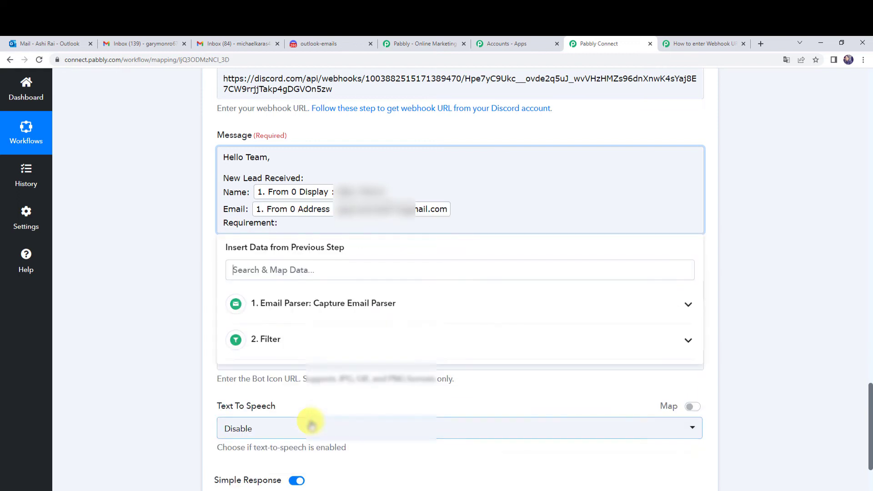
pyautogui.click(157, 285)
# Step: Map the Email Parser's Subject field to the Requirement line of the Discord message
pyautogui.click(287, 226)
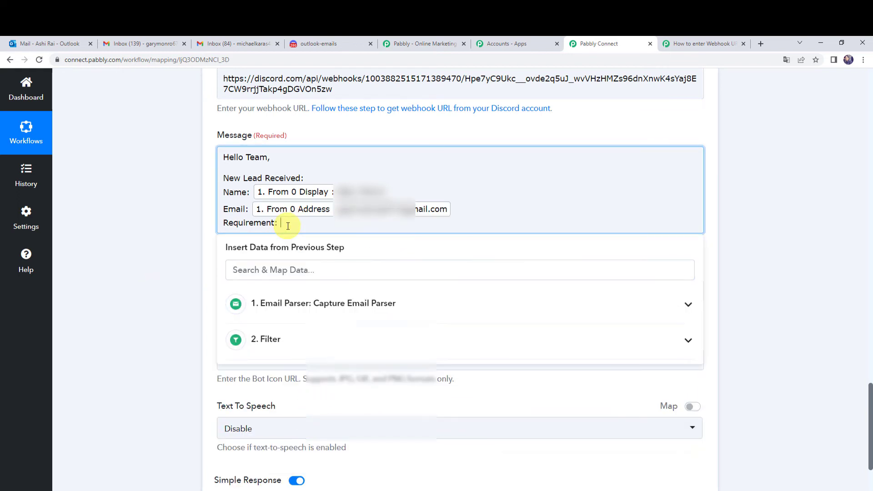
pyautogui.click(273, 304)
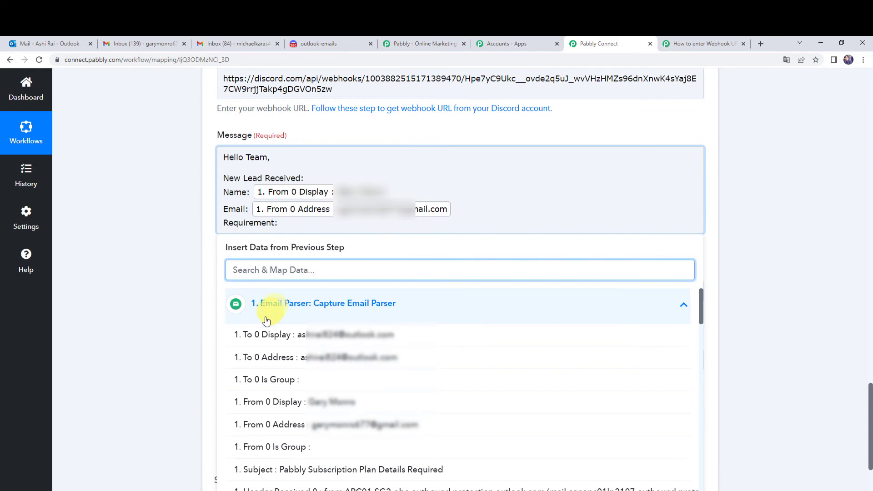
pyautogui.click(282, 470)
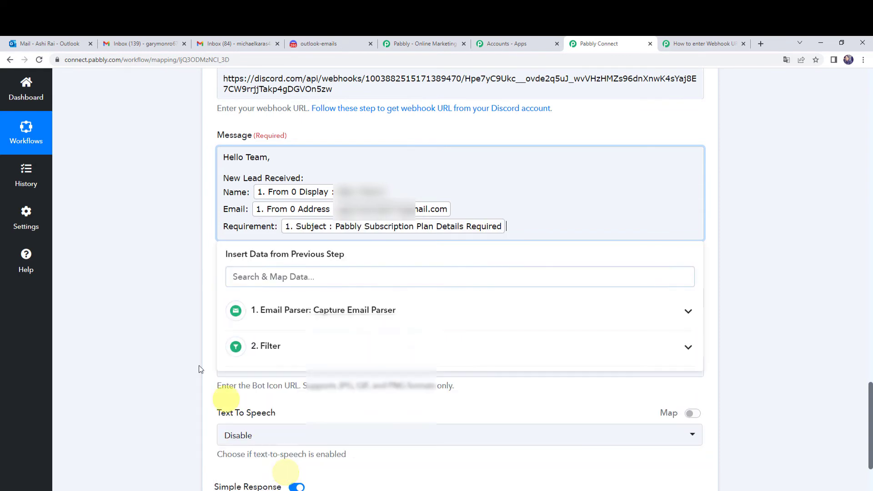
pyautogui.click(140, 326)
# Step: Set the Discord action's bot name to "New Lead"
pyautogui.scroll(-2, 140, 324)
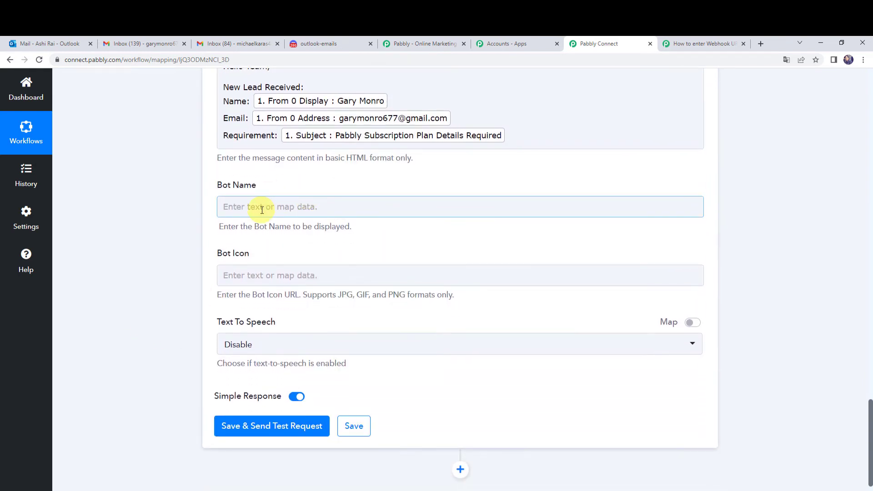
pyautogui.click(262, 210)
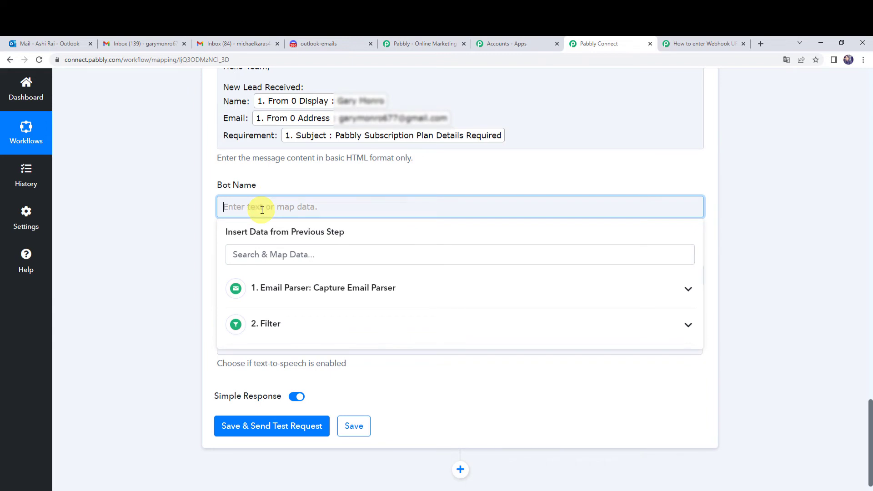
pyautogui.write('New Lead')
pyautogui.click(179, 230)
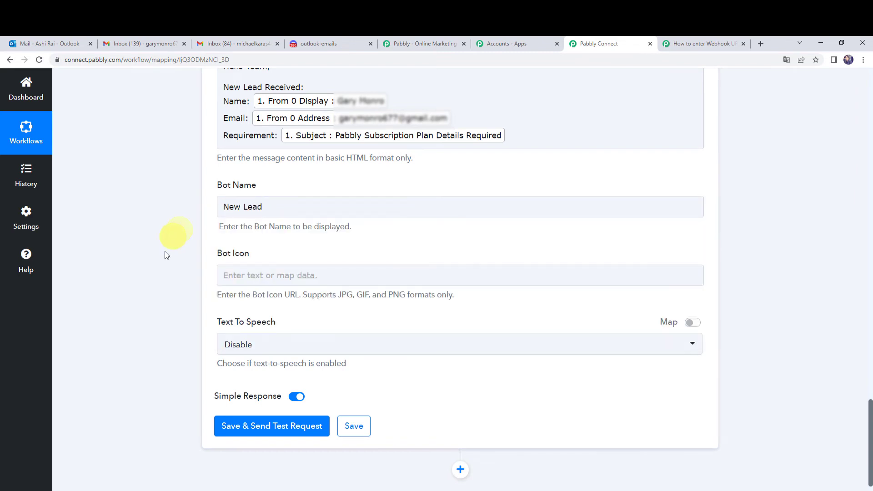
# Step: Leave the bot icon empty, keep Text To Speech on Disable, and save the Discord action while sending a test request
pyautogui.click(266, 276)
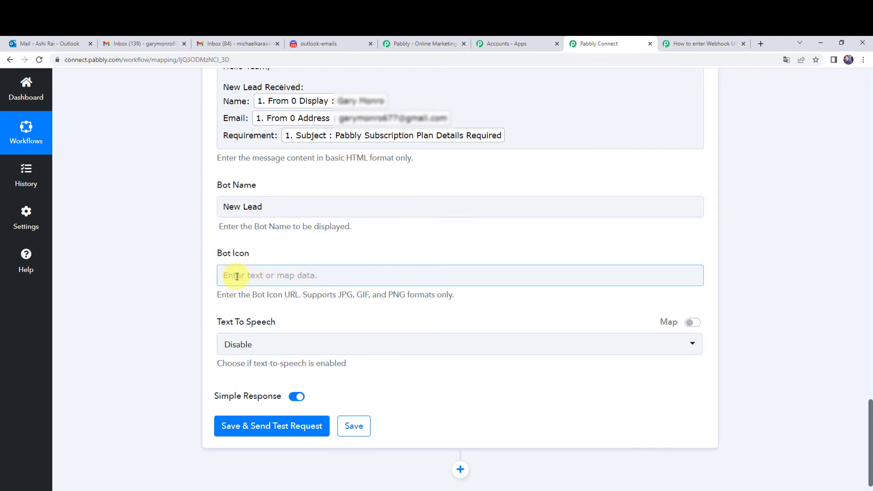
pyautogui.click(197, 276)
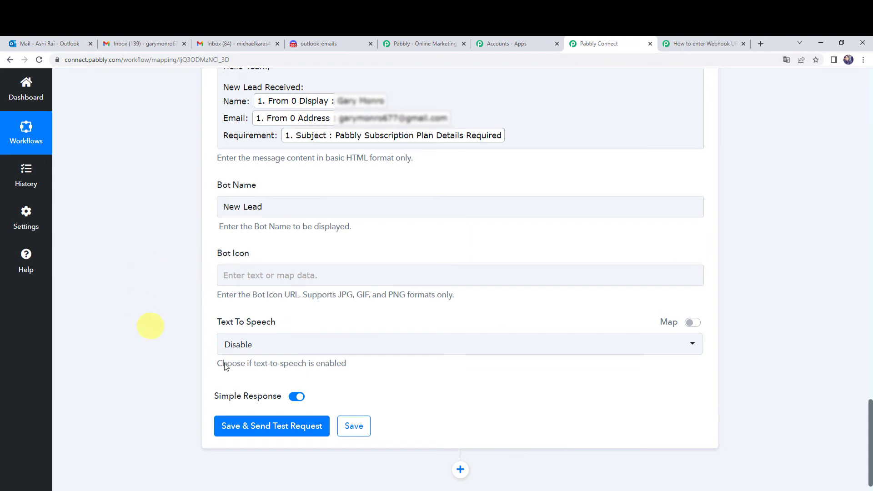
pyautogui.click(248, 344)
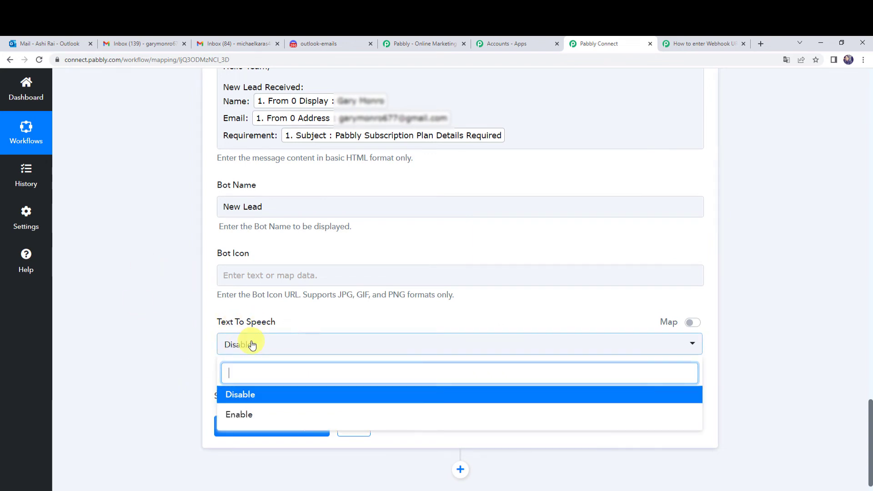
pyautogui.click(239, 396)
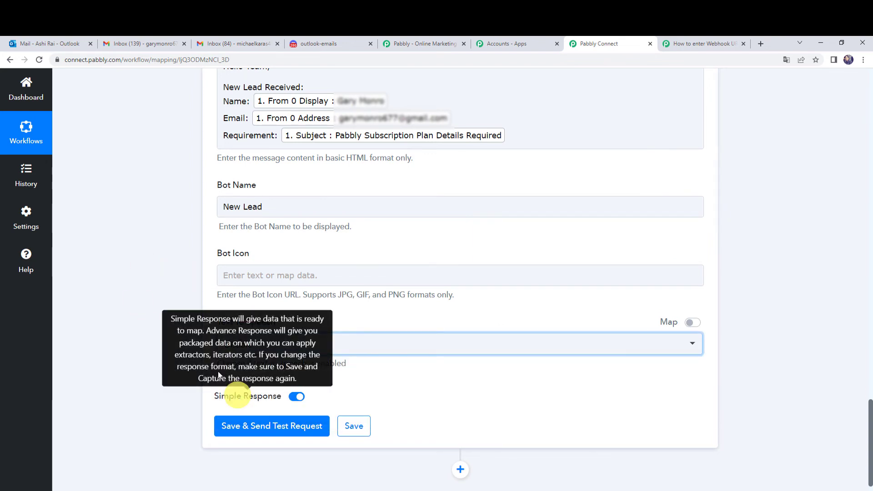
pyautogui.click(130, 307)
pyautogui.click(139, 433)
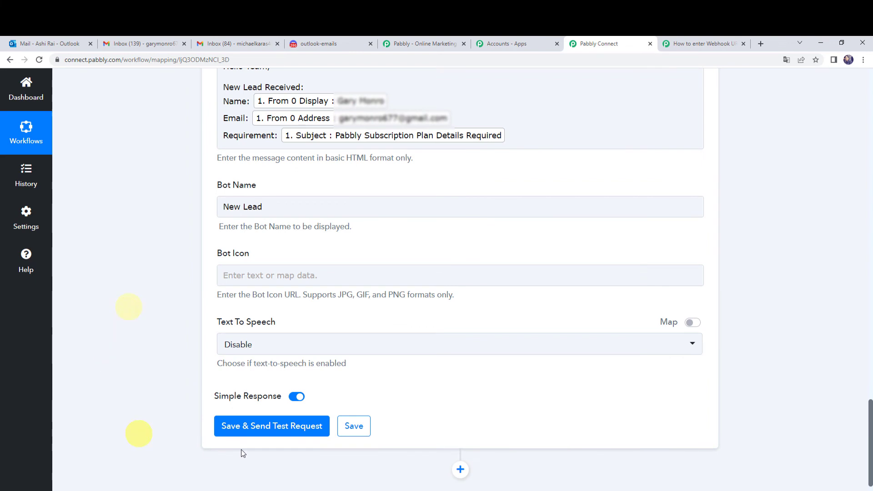
pyautogui.click(256, 427)
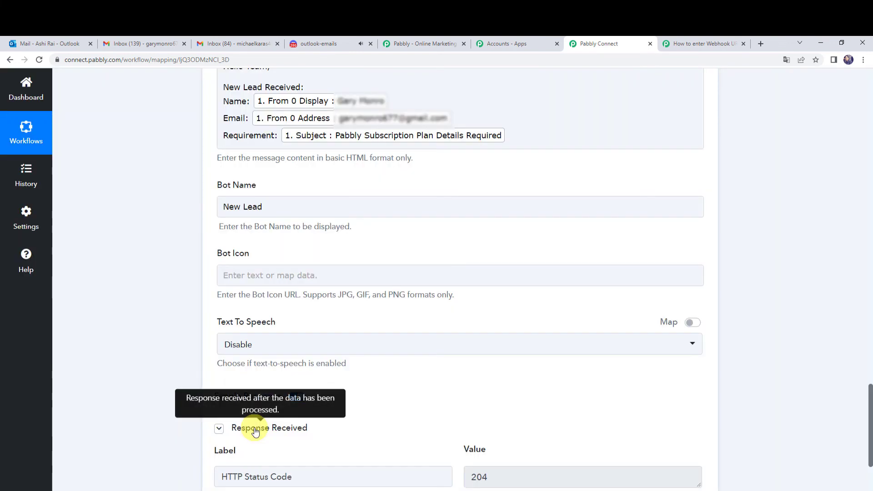
pyautogui.scroll(-3, 122, 383)
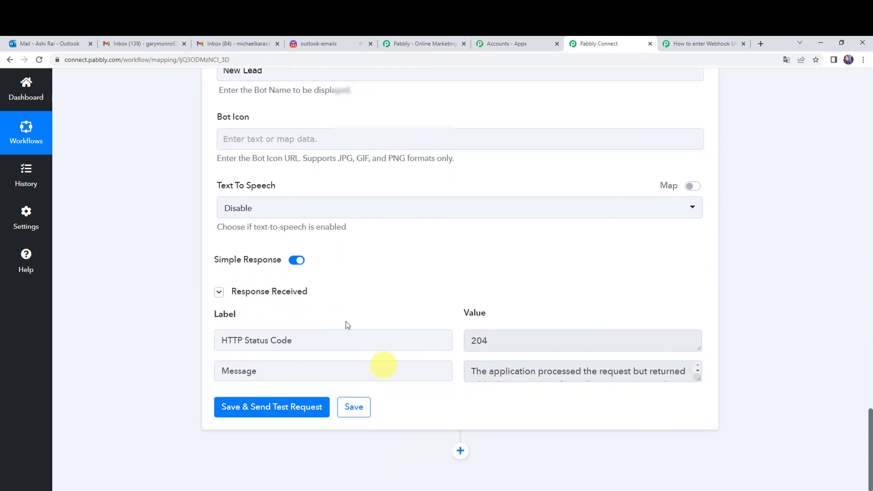
# Step: Switch to Discord, close the server settings, and check the test lead message's Requirement line in the outlook-emails channel
pyautogui.click(332, 40)
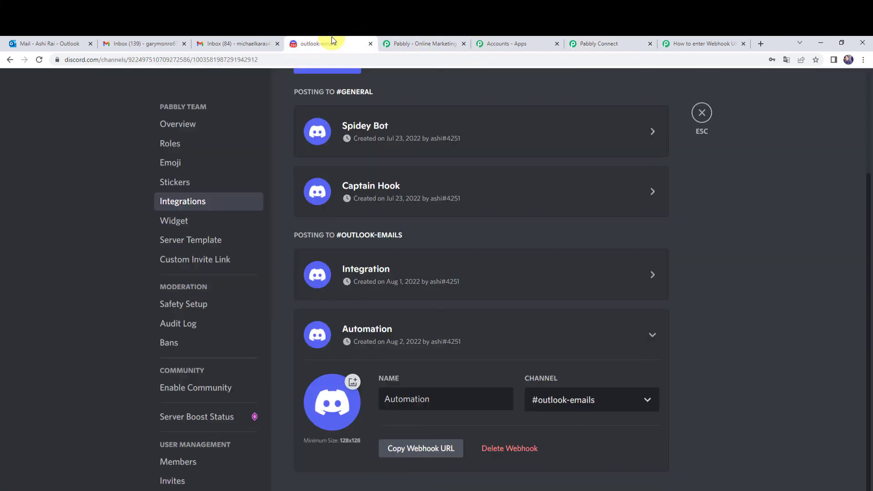
pyautogui.click(701, 112)
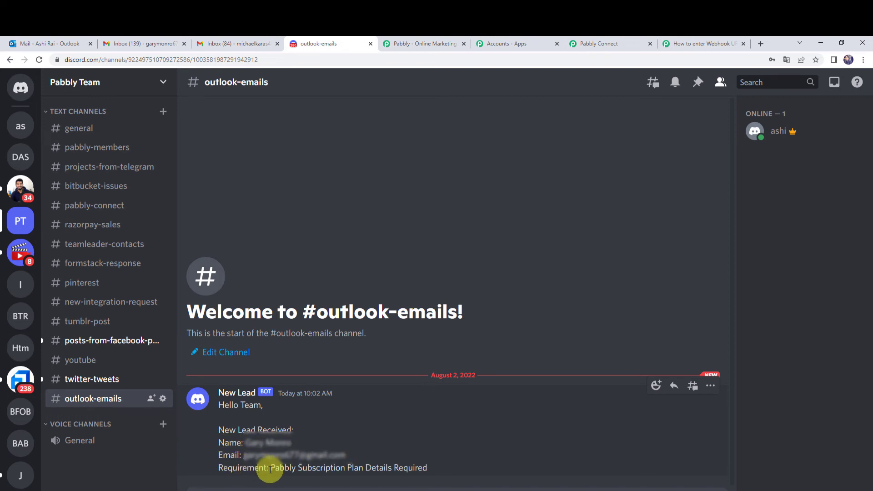
pyautogui.moveTo(270, 470); pyautogui.dragTo(446, 474)
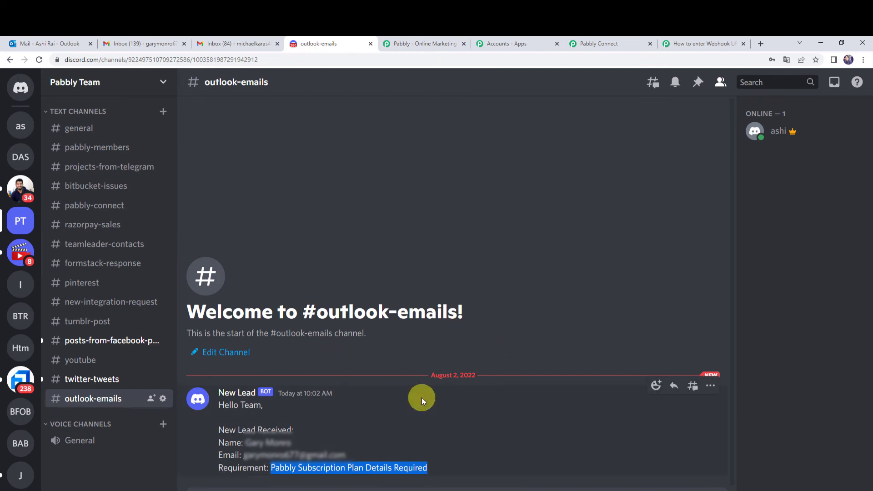
# Step: Return to Pabbly Connect, save the Discord action and dismiss the confirmation
pyautogui.click(628, 41)
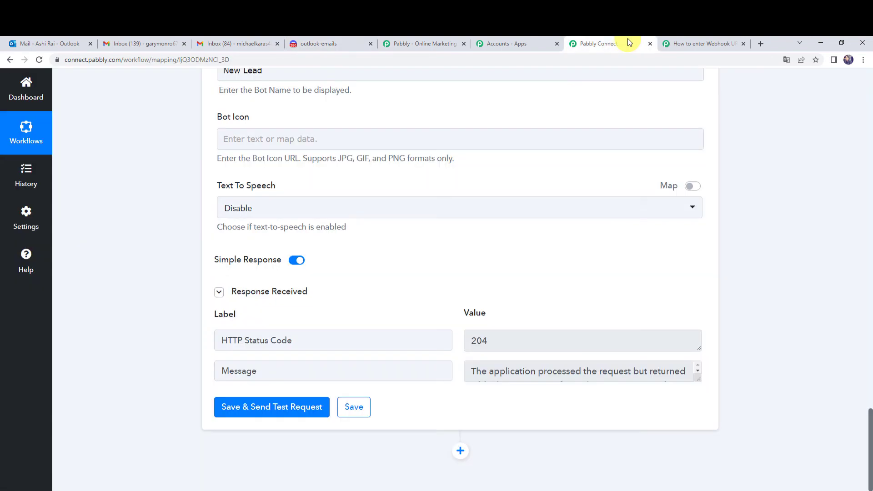
pyautogui.click(351, 407)
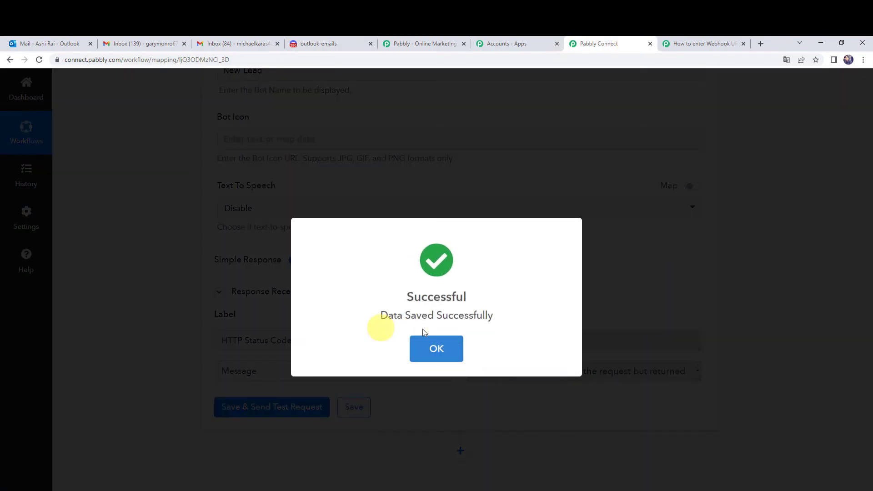
pyautogui.click(432, 339)
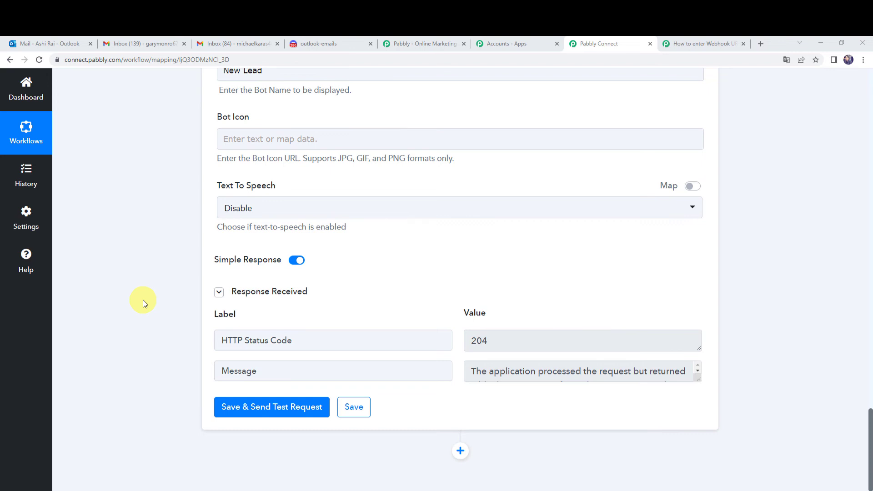
# Step: Switch to the second Gmail account and send the drafted "Please share Pricing details" email to the Outlook address
pyautogui.click(240, 42)
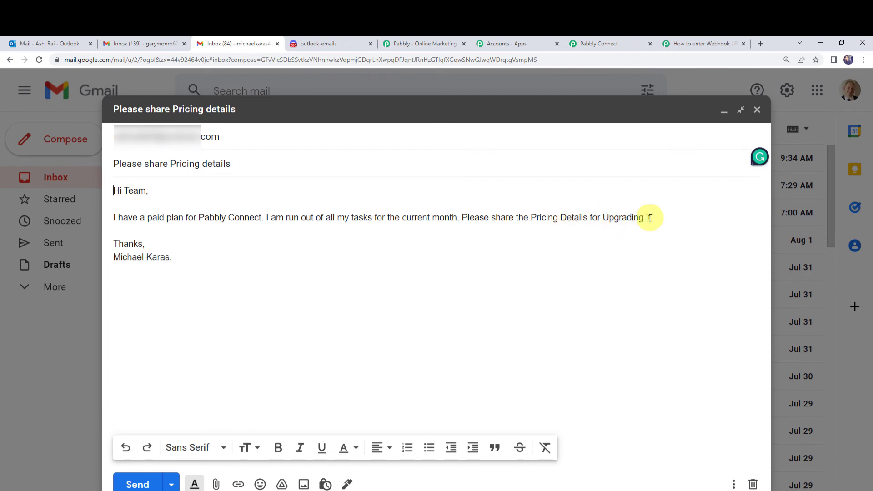
pyautogui.moveTo(196, 256); pyautogui.dragTo(106, 259)
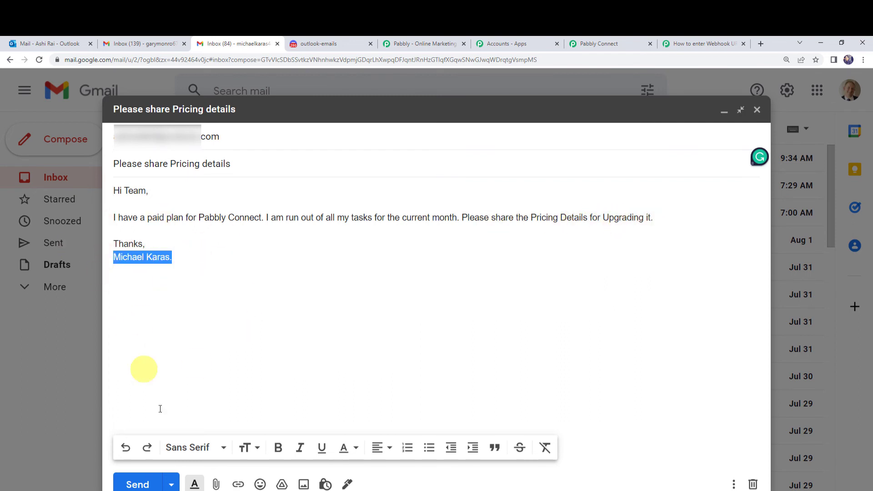
pyautogui.click(135, 486)
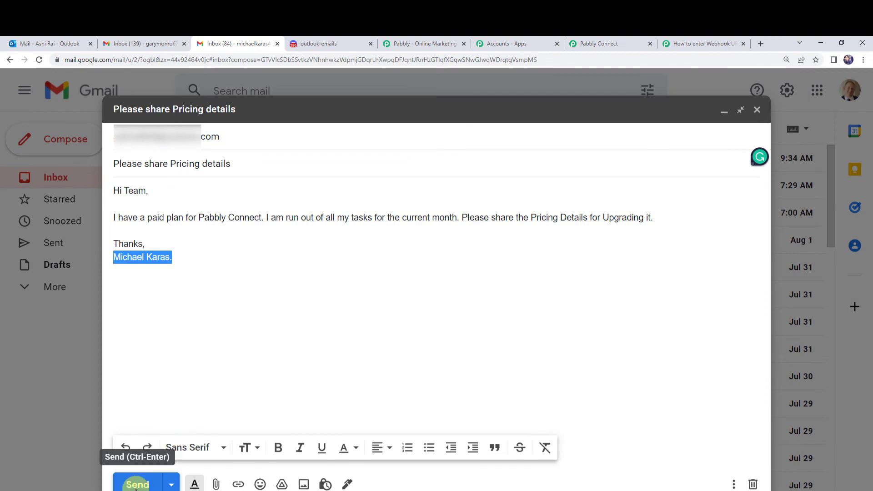
pyautogui.click(135, 485)
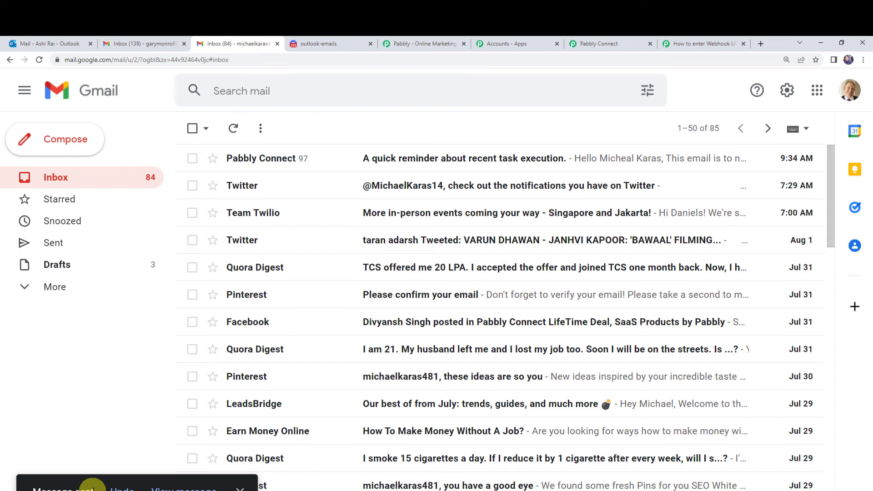
# Step: Switch to Outlook, refresh the inbox, and open the "Please share Pricing details" email
pyautogui.click(64, 46)
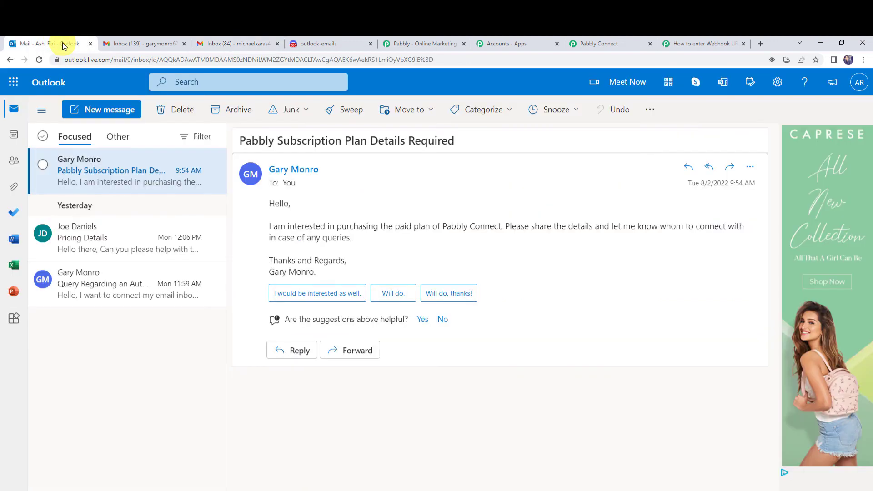
pyautogui.click(35, 60)
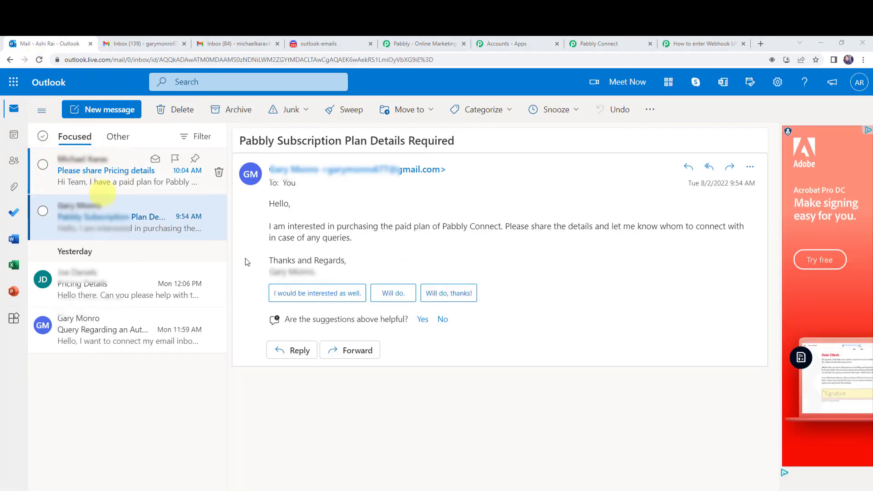
pyautogui.click(121, 170)
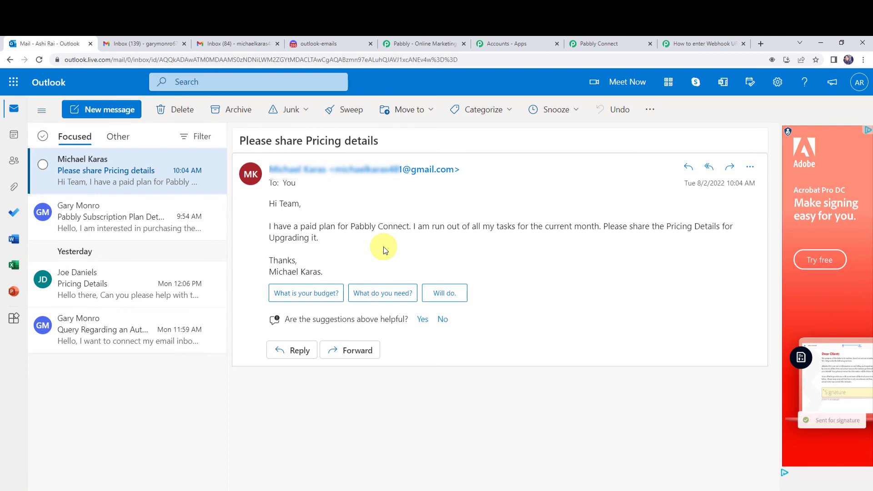
# Step: Switch to Discord and check the name, the requirement and its keyword "Pricing" in the newest lead message of outlook-emails
pyautogui.click(339, 42)
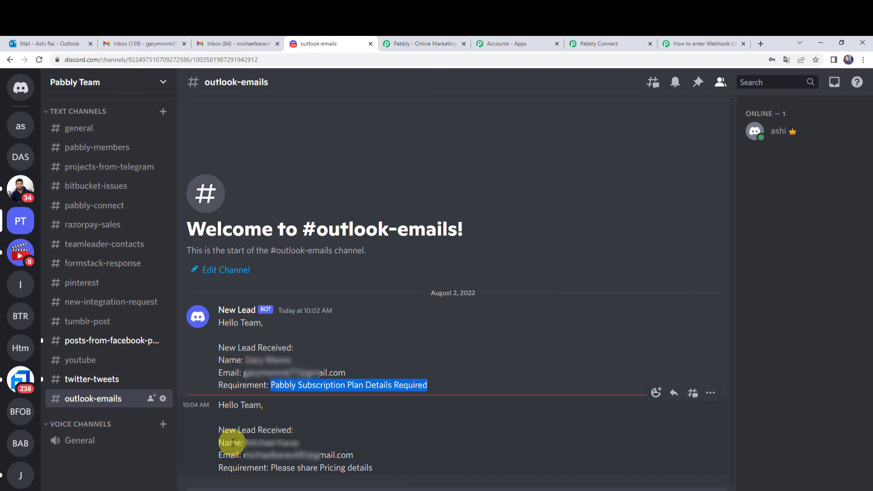
pyautogui.doubleClick(249, 443)
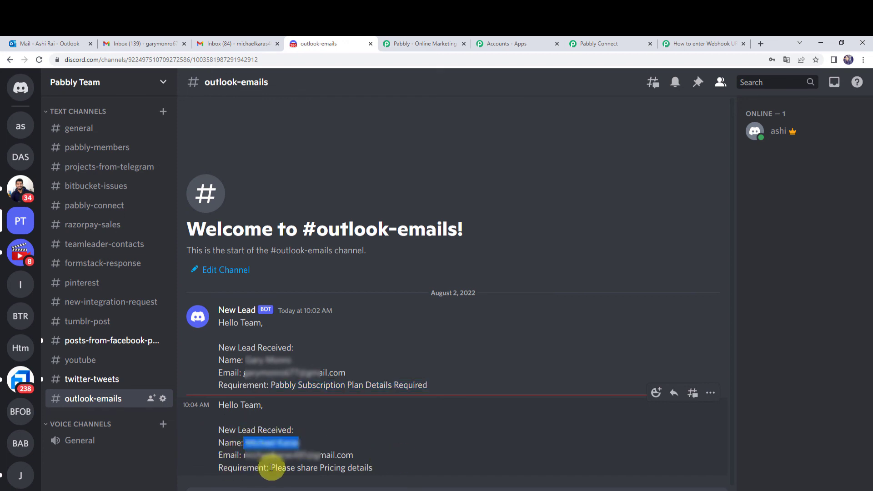
pyautogui.moveTo(271, 468); pyautogui.dragTo(416, 470)
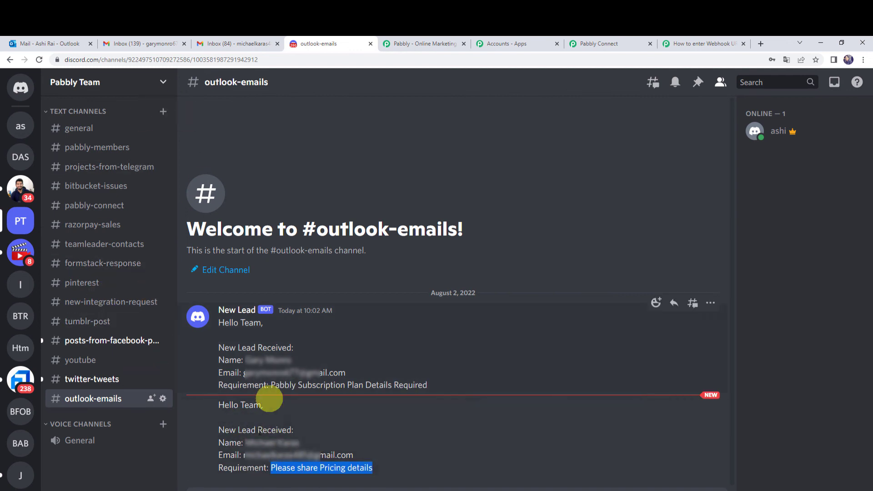
pyautogui.doubleClick(336, 468)
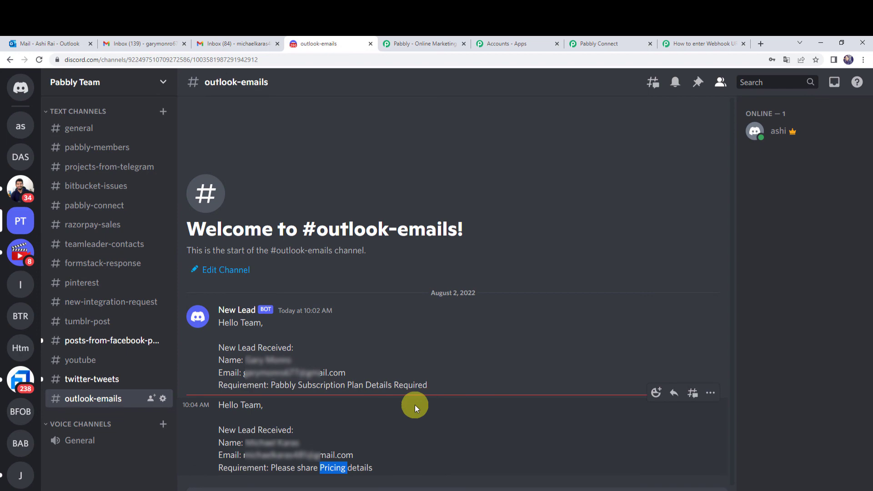
# Step: Return to the Pabbly Connect workflow and collapse the Discord, Filter by Pabbly and Email Parser steps
pyautogui.click(603, 42)
pyautogui.scroll(10, 138, 241)
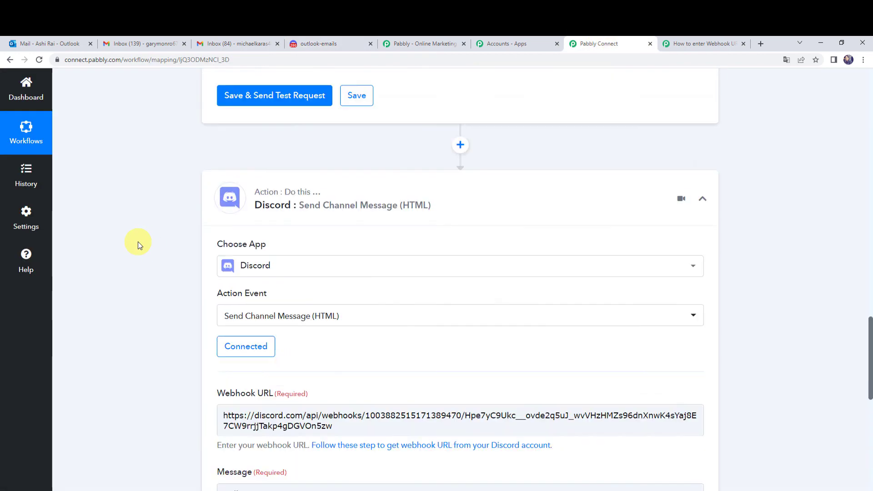
pyautogui.scroll(3, 138, 242)
pyautogui.click(361, 303)
pyautogui.scroll(5, 182, 295)
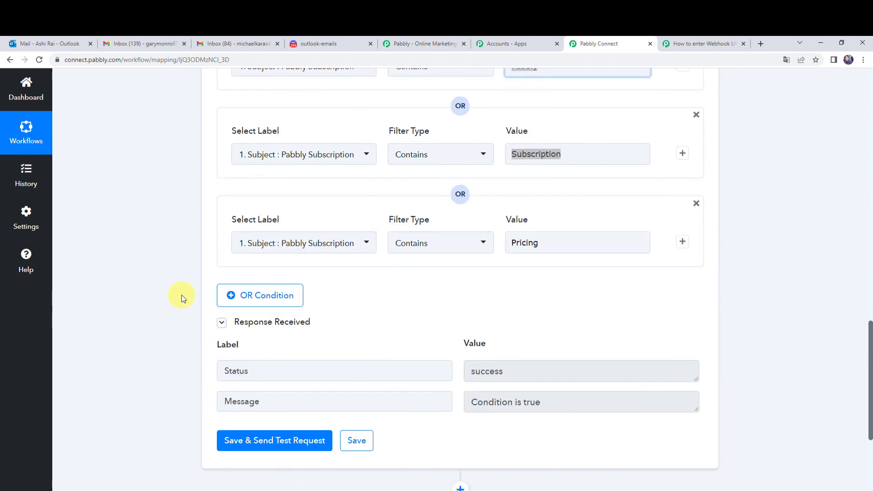
pyautogui.scroll(5, 181, 295)
pyautogui.click(413, 146)
pyautogui.scroll(5, 173, 196)
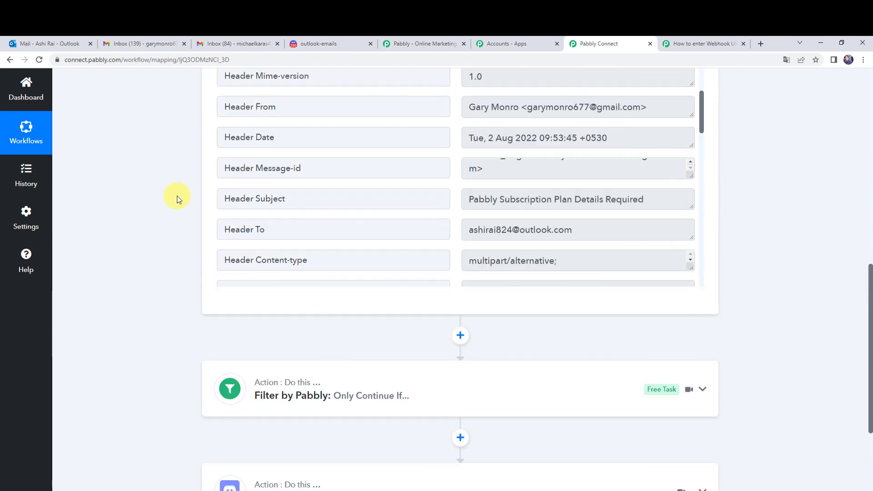
pyautogui.scroll(10, 177, 196)
pyautogui.click(375, 222)
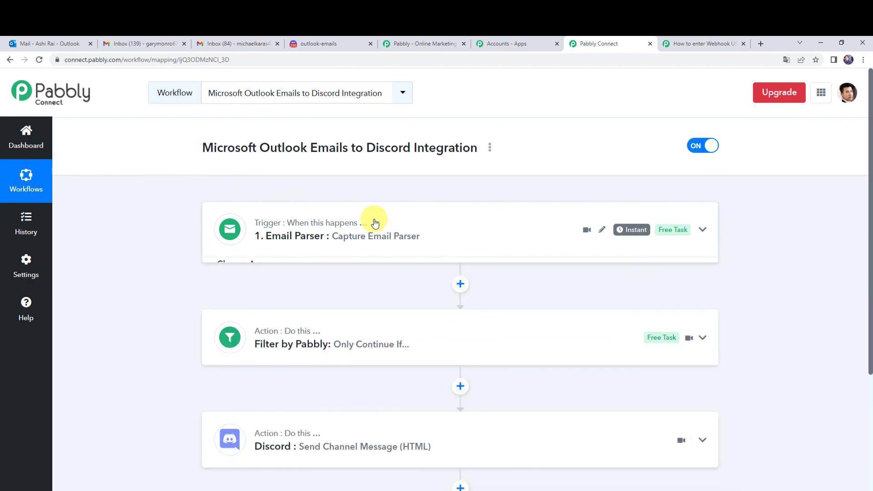
pyautogui.click(308, 252)
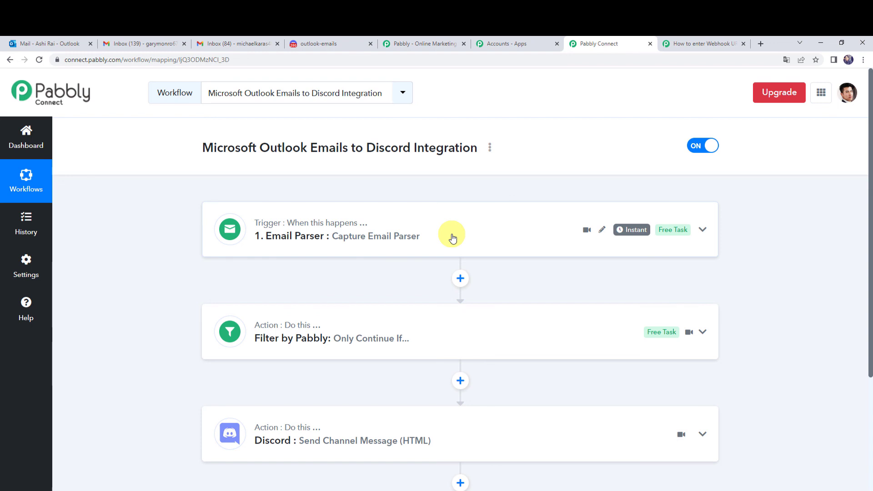
# Step: Expand the Filter by Pabbly step, review its three subject keyword conditions, and collapse it again
pyautogui.click(428, 344)
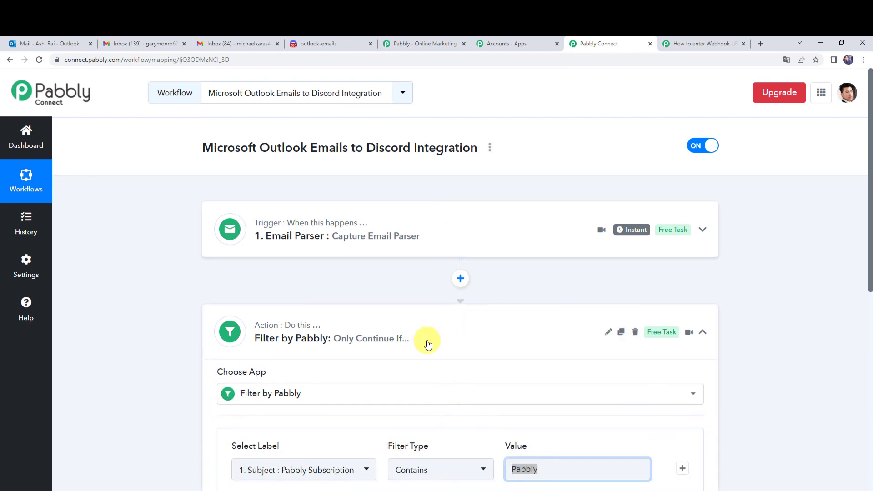
pyautogui.scroll(-2, 428, 344)
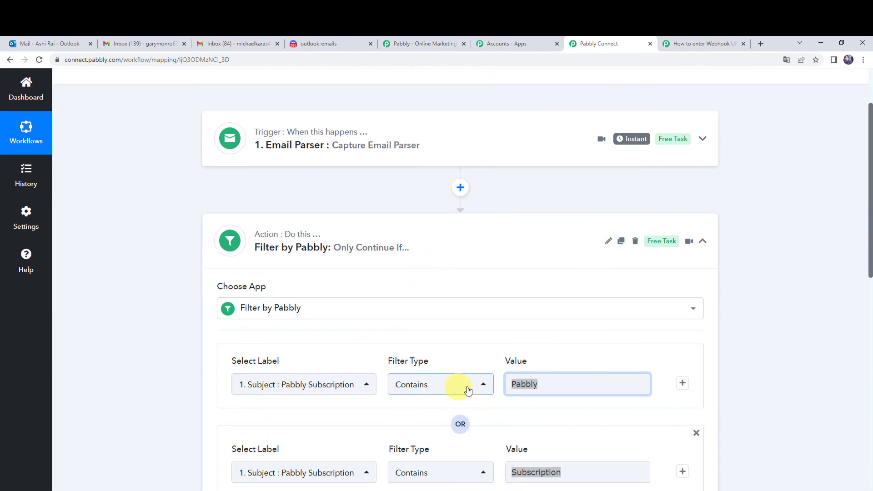
pyautogui.scroll(-2, 521, 388)
pyautogui.scroll(-2, 538, 392)
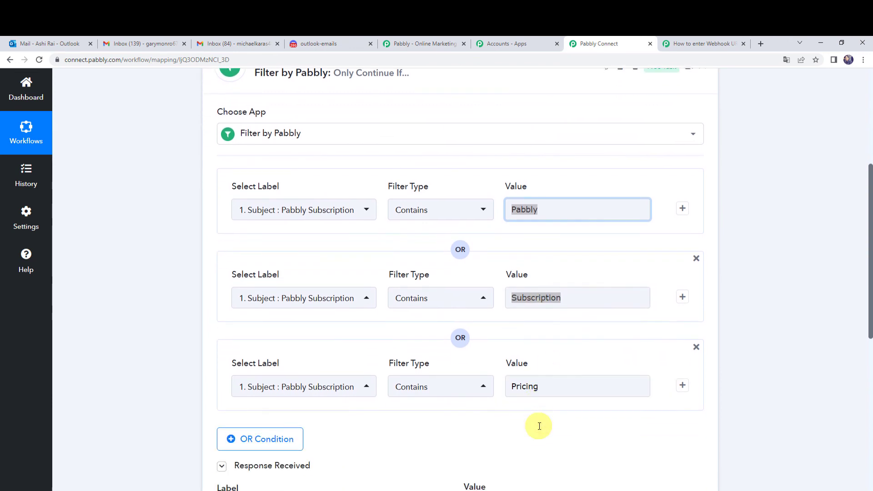
pyautogui.scroll(3, 538, 401)
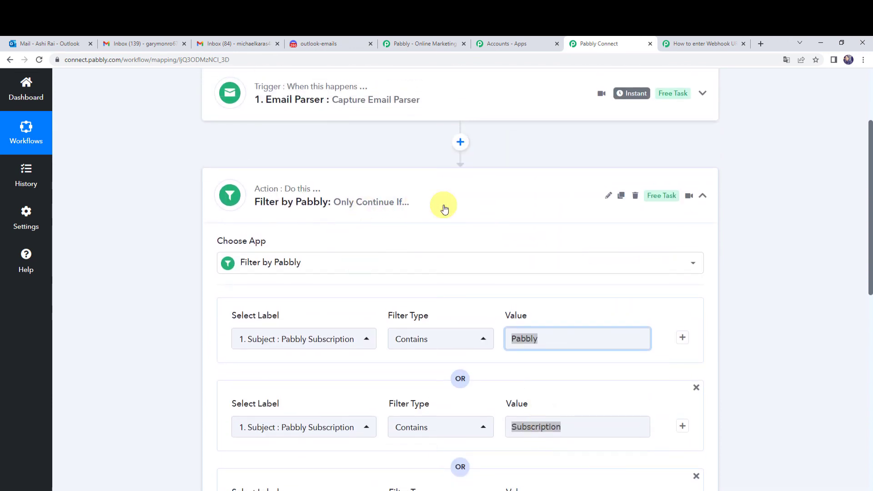
pyautogui.click(445, 209)
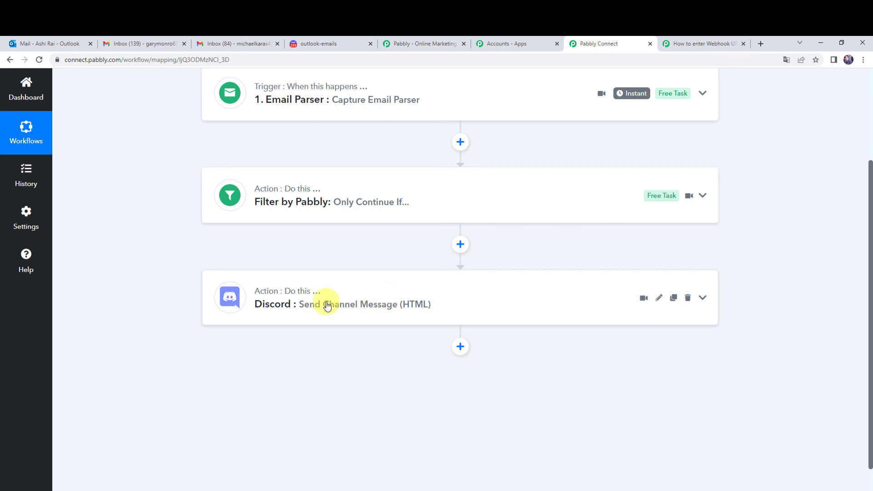
pyautogui.scroll(3, 327, 304)
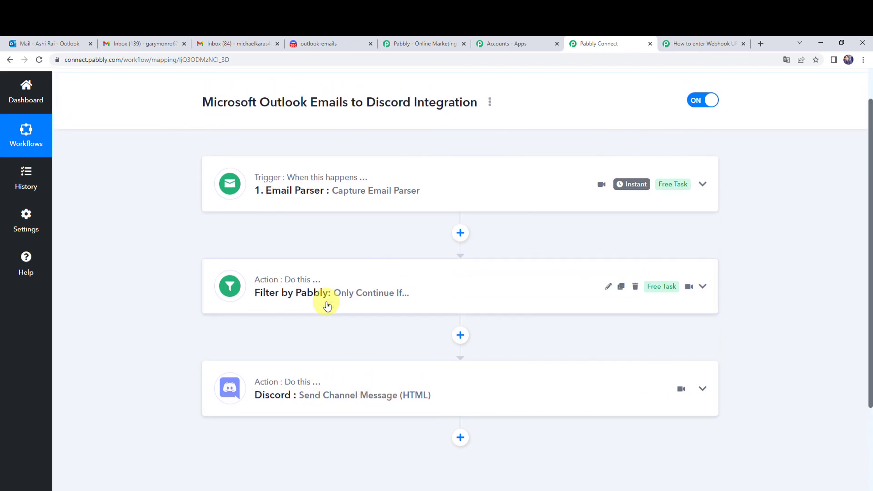